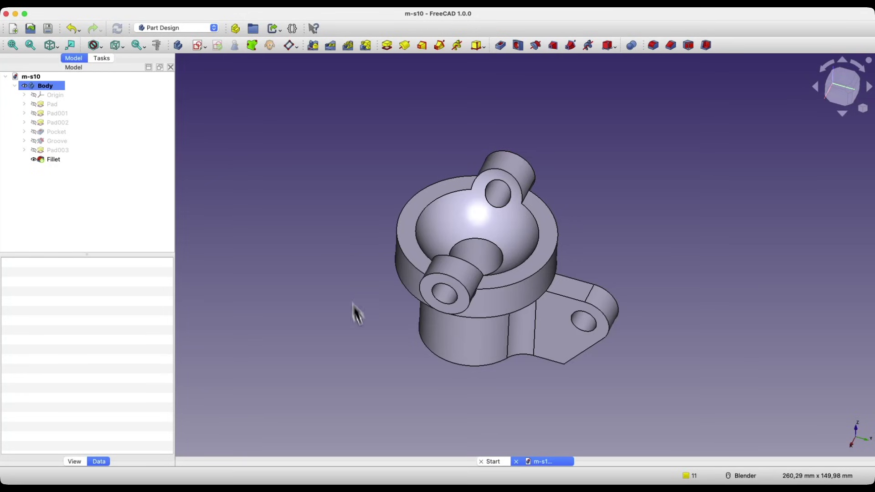
- Create a new parametric part and start a sketch on the XY plane of its body
click(491, 460)
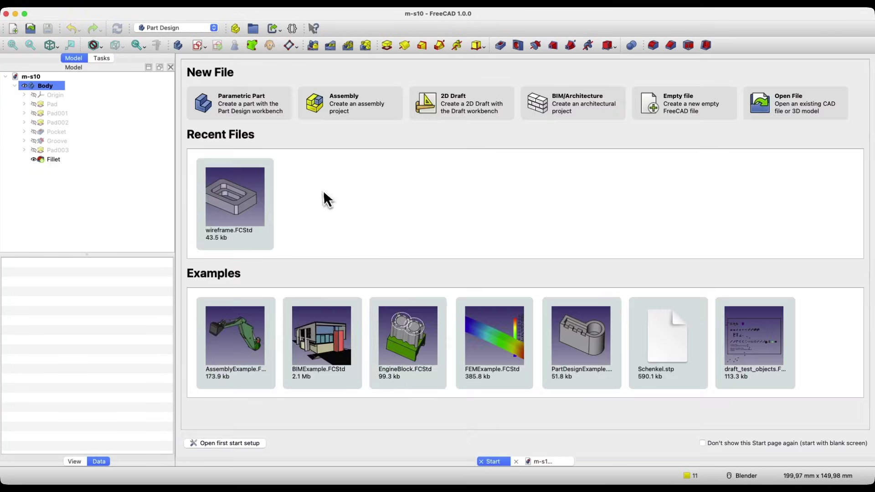
click(235, 119)
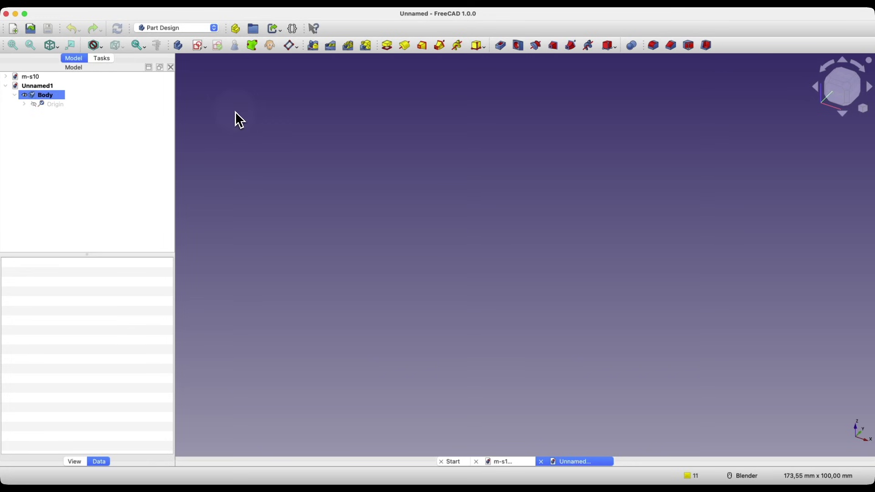
click(199, 46)
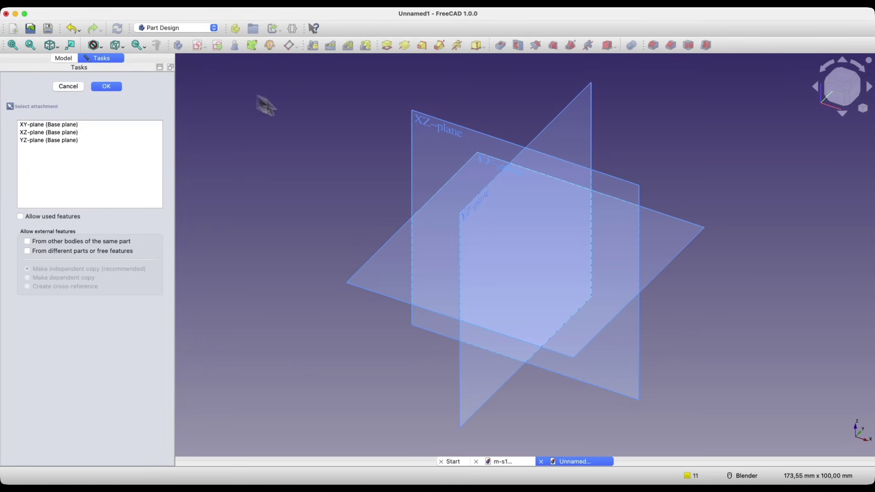
click(483, 162)
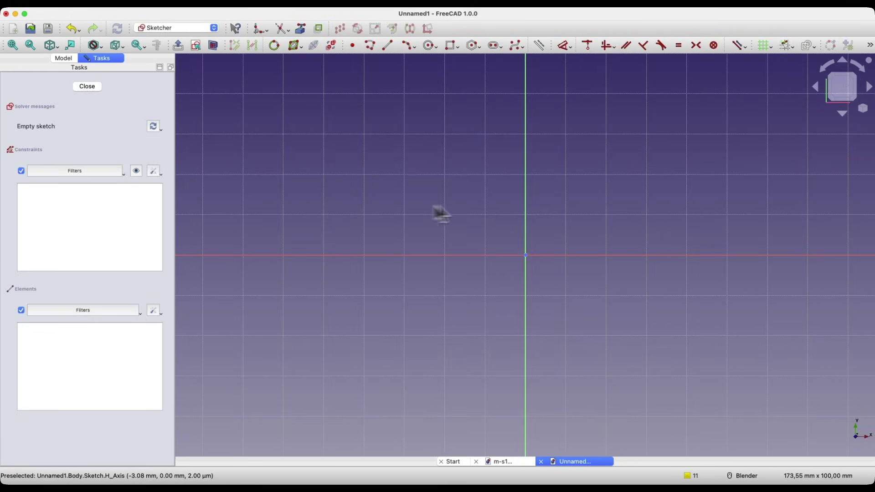
- Sketch two concentric circles centred on the origin with diameters of 20 mm and 40 mm, and finish the sketch
click(431, 45)
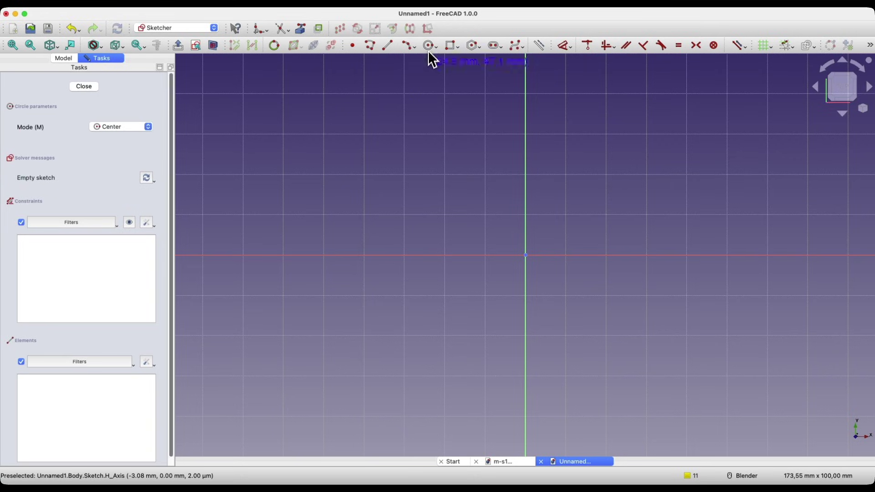
click(526, 255)
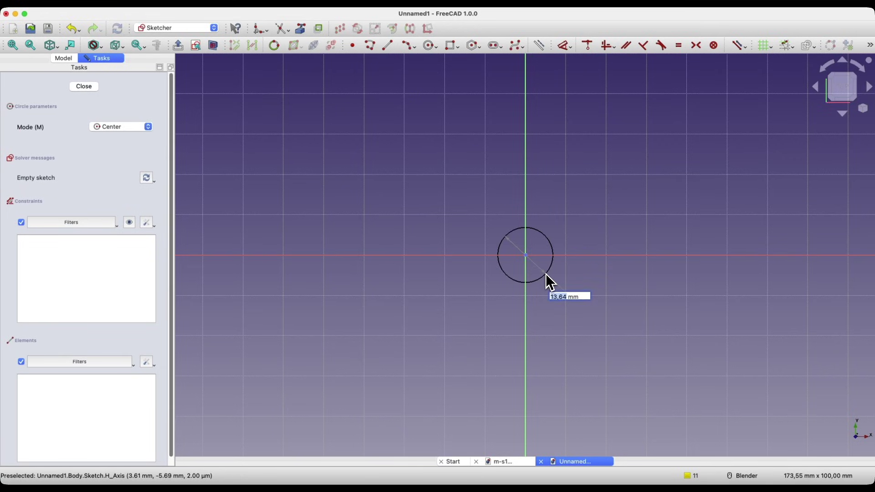
text(20)
key(Return)
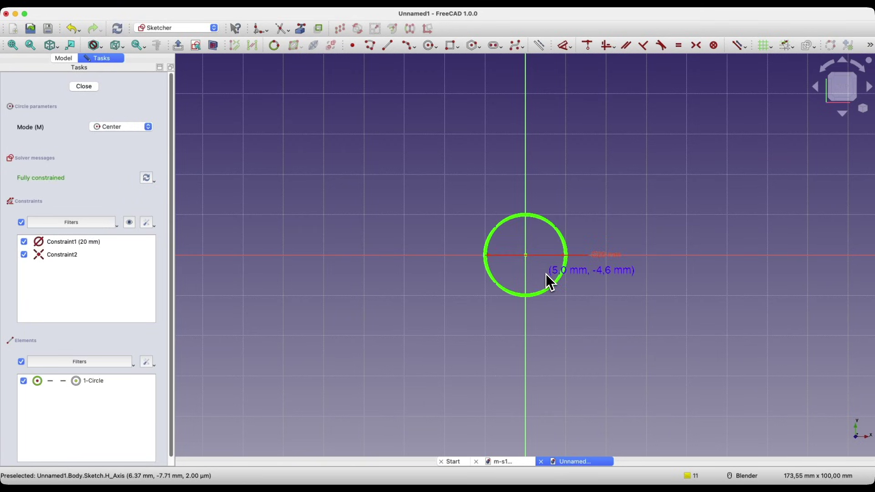
click(527, 255)
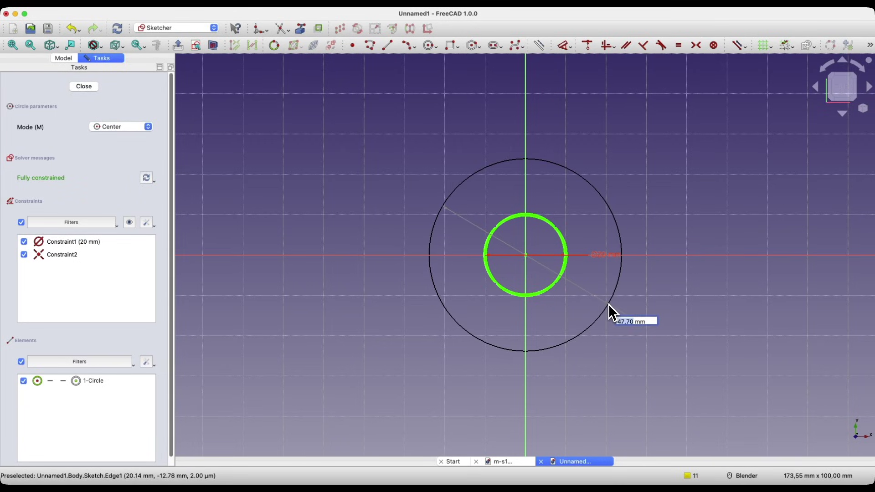
text(40)
key(Return)
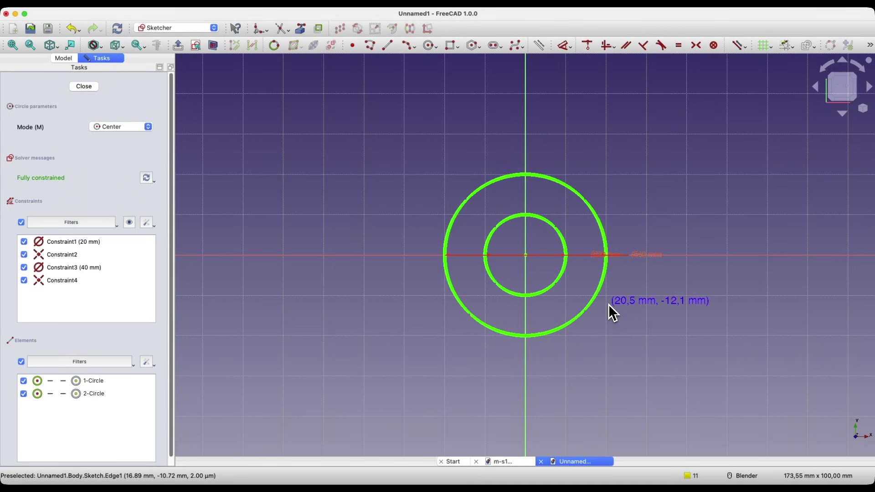
click(88, 90)
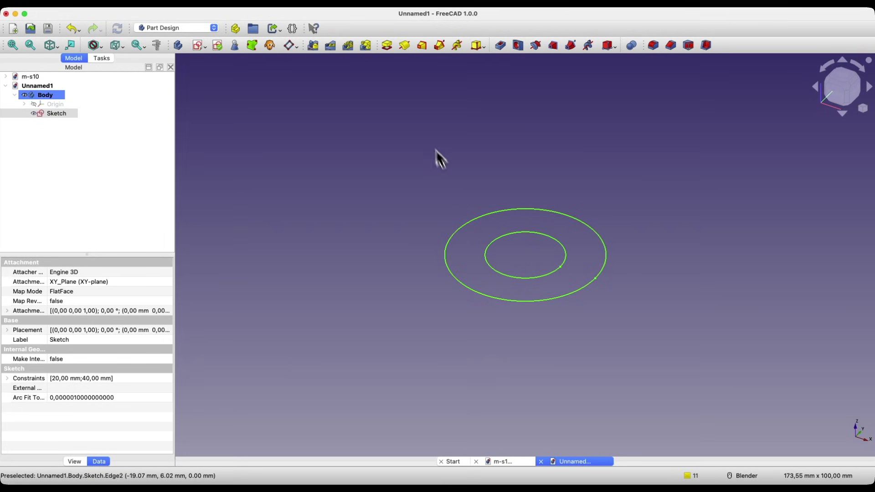
- Pad the ring sketch to a length of 35 mm
click(387, 45)
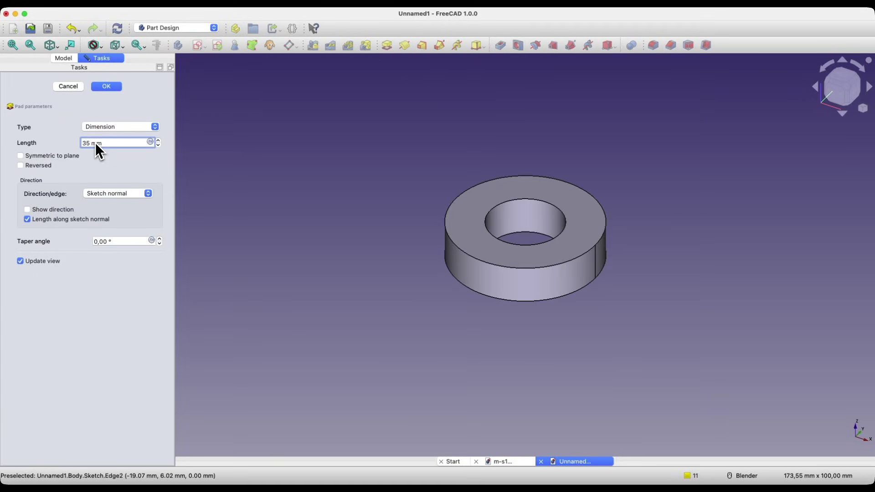
key(Tab)
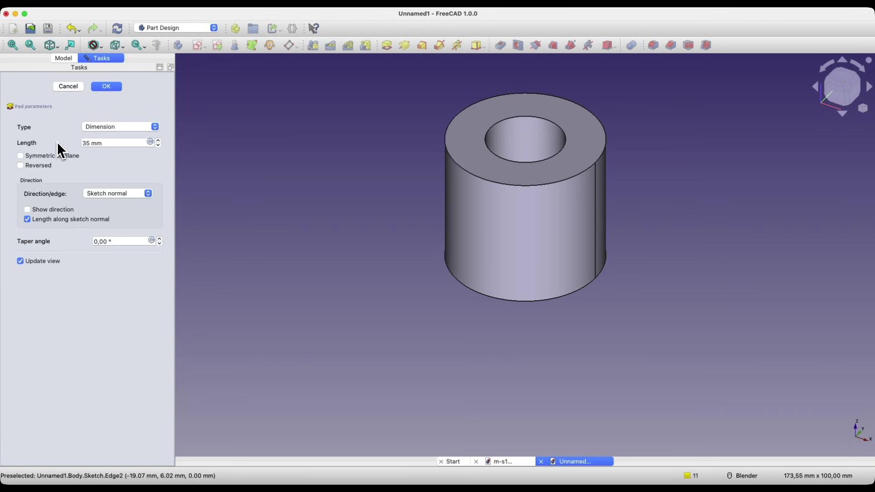
click(102, 88)
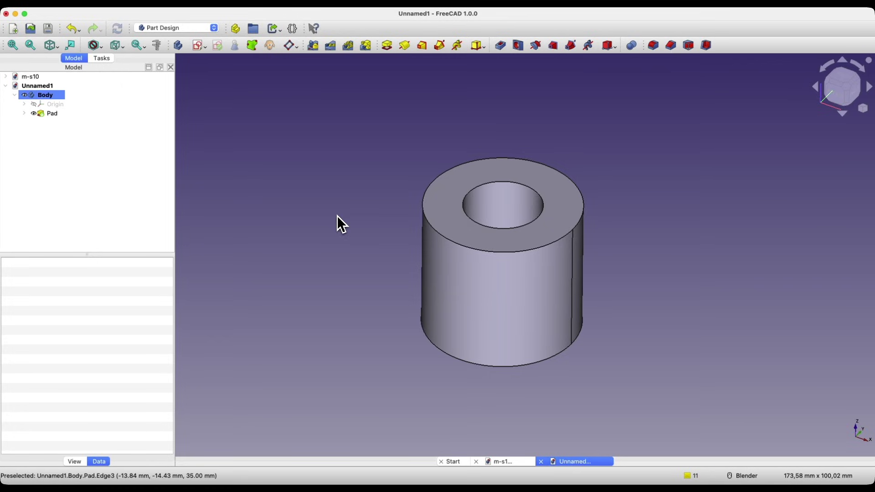
- Start a sketch on the cylinder's upper ring face and project the hole's edge into it as external geometry
click(447, 209)
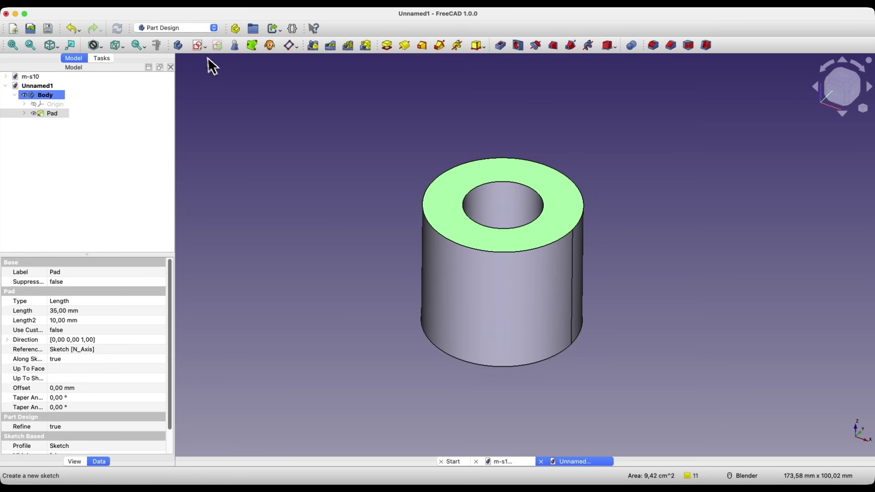
click(200, 48)
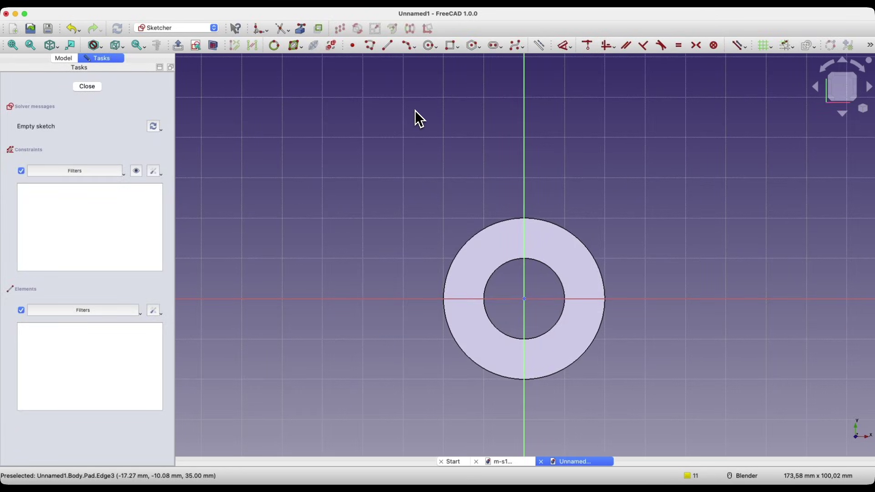
click(301, 31)
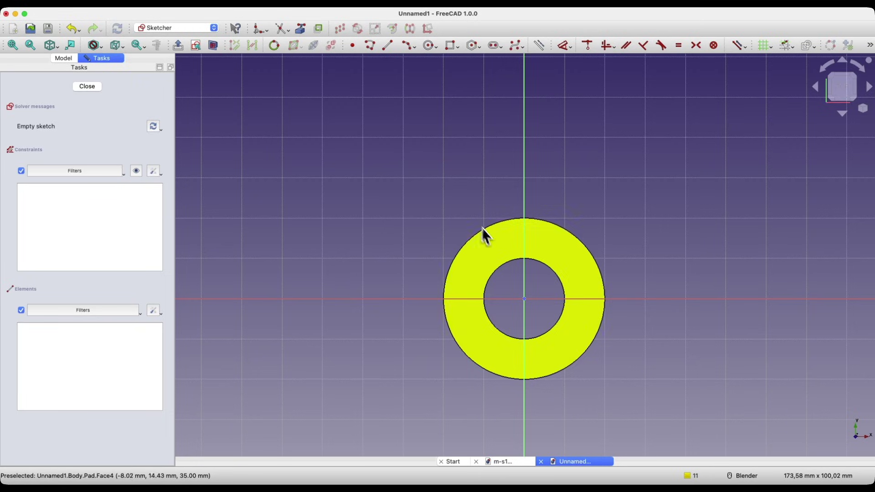
click(505, 262)
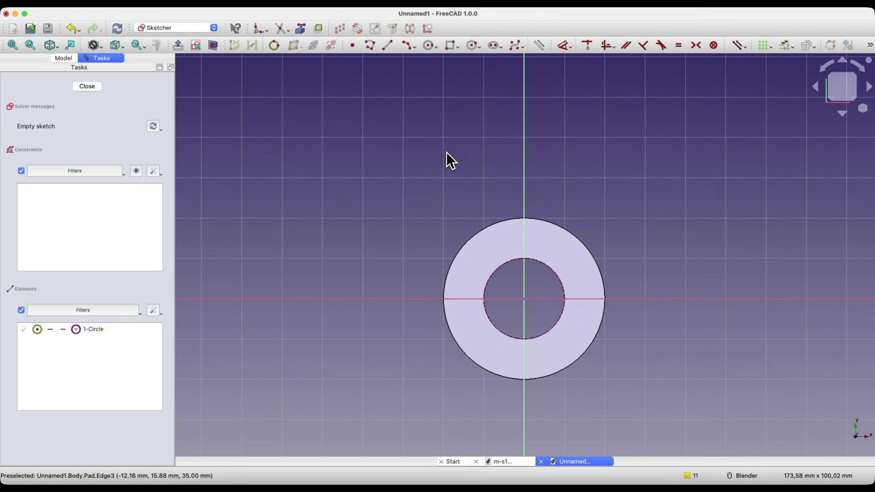
- Draw two circles centred on the origin: a small one freehand inside the projected hole edge and an outer one 60 mm in diameter
click(430, 46)
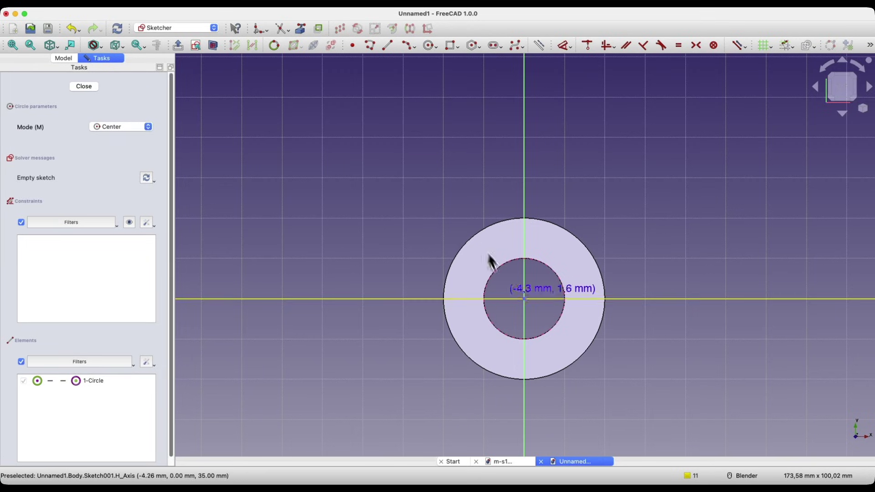
click(524, 299)
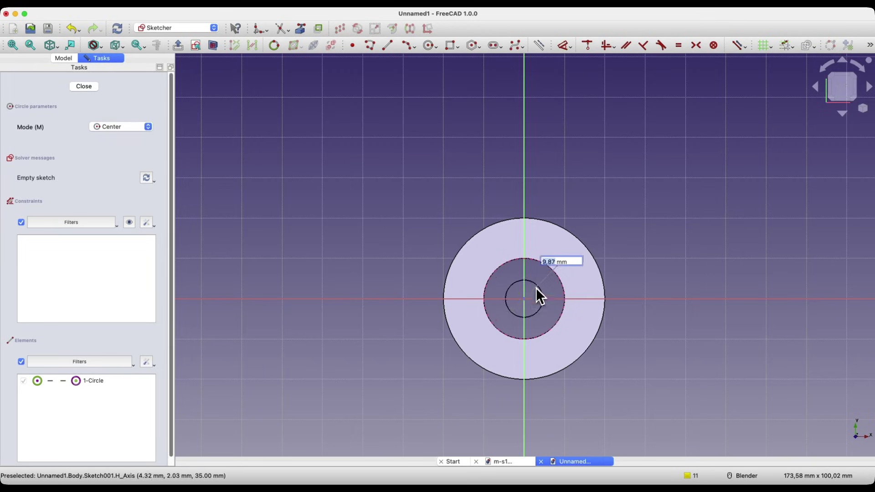
click(550, 279)
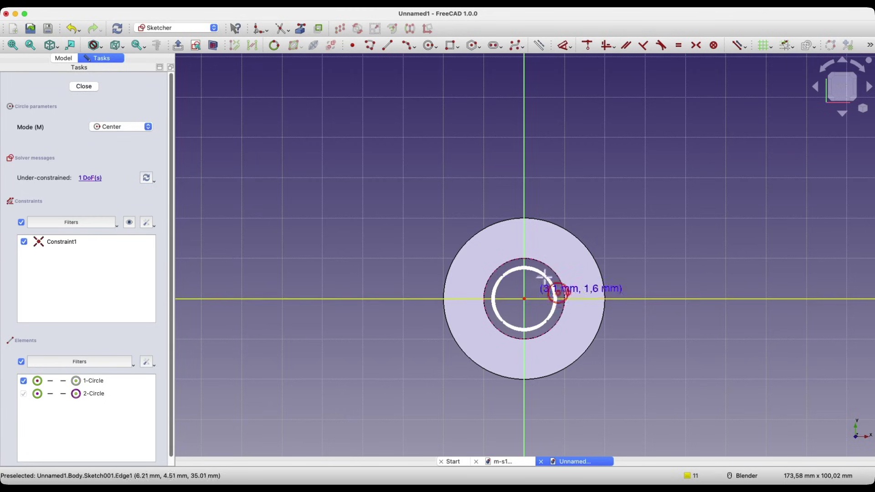
click(528, 302)
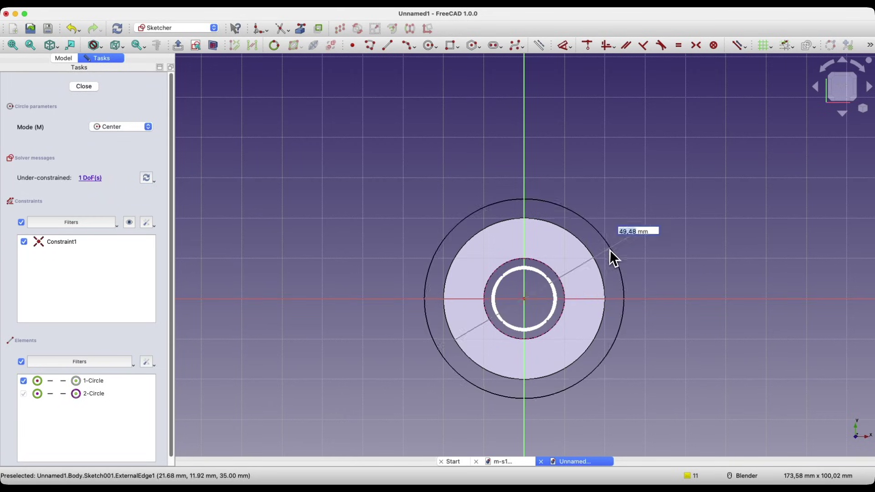
text(60)
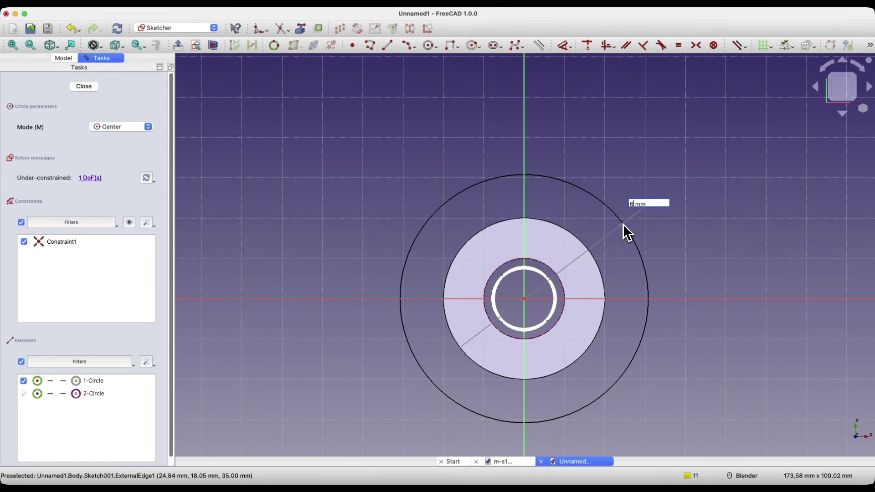
key(Return)
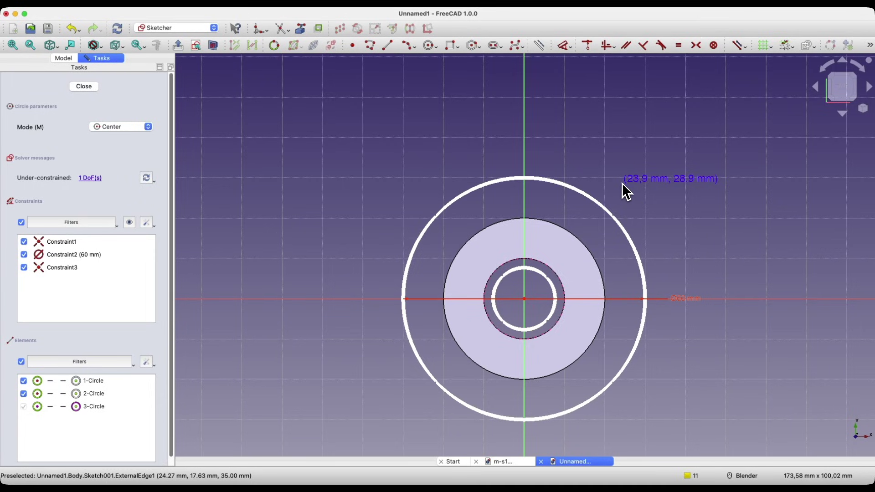
key(Escape)
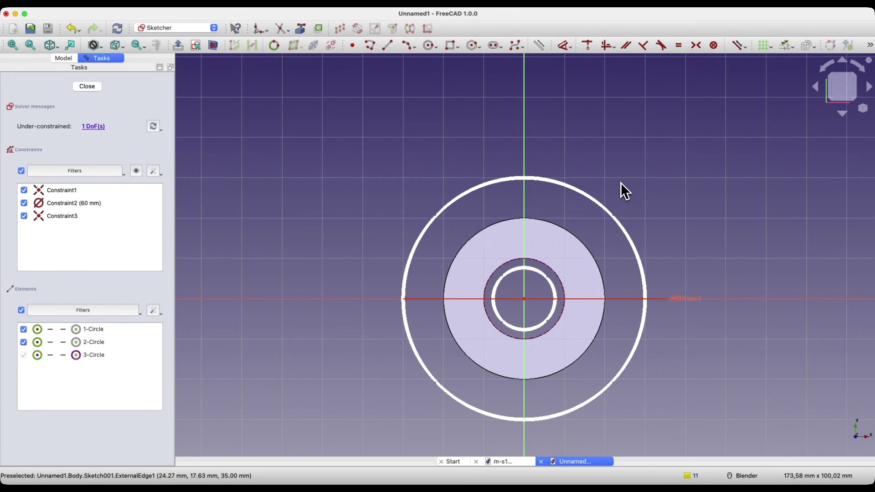
- Constrain the small circle equal to the projected hole edge and finish the sketch
click(538, 274)
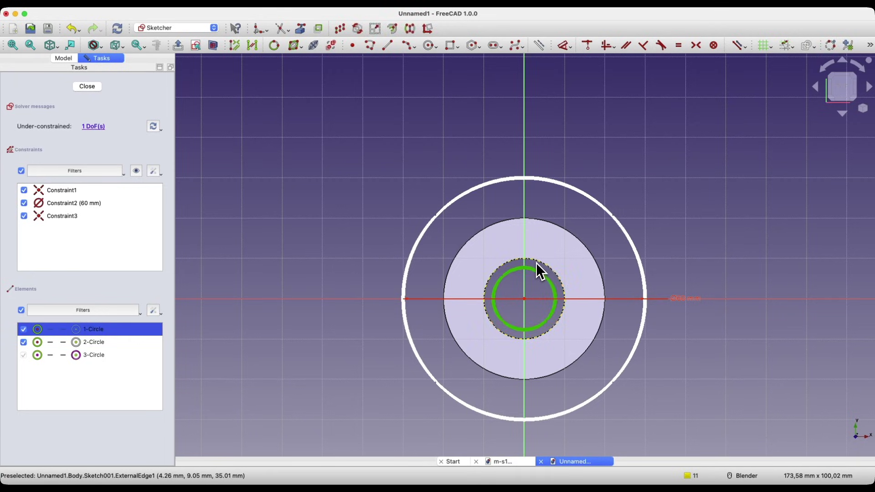
click(538, 271)
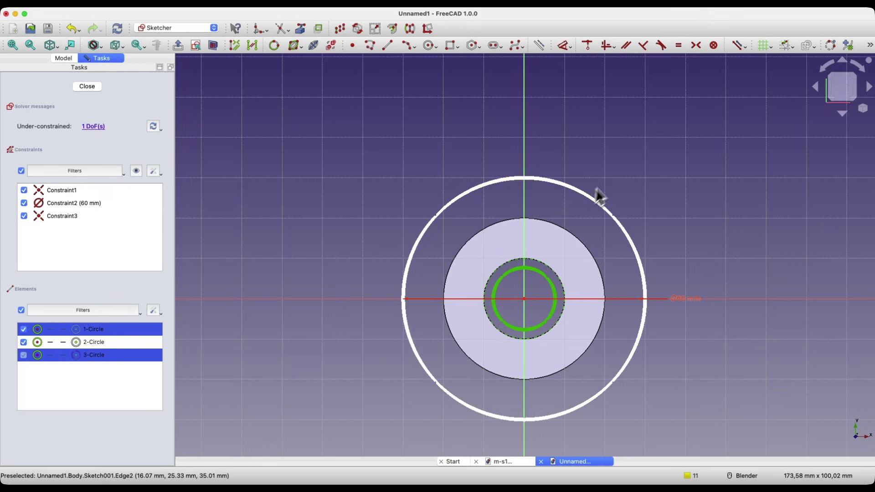
click(680, 47)
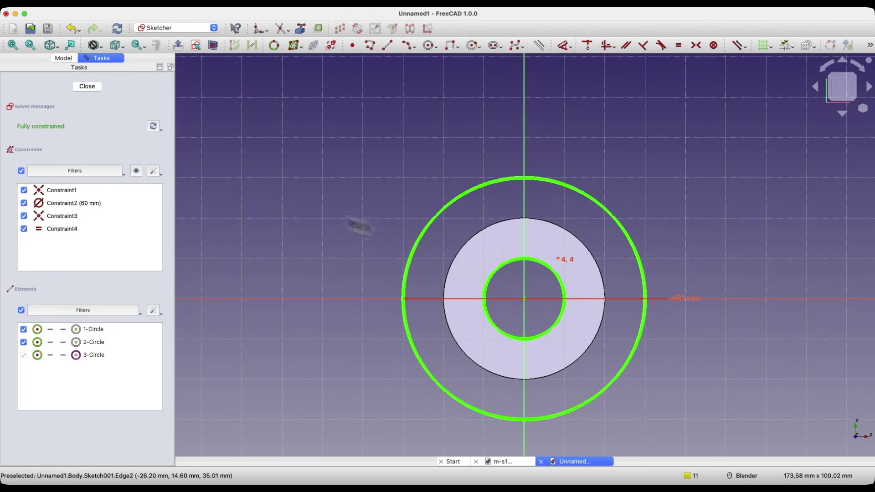
click(87, 87)
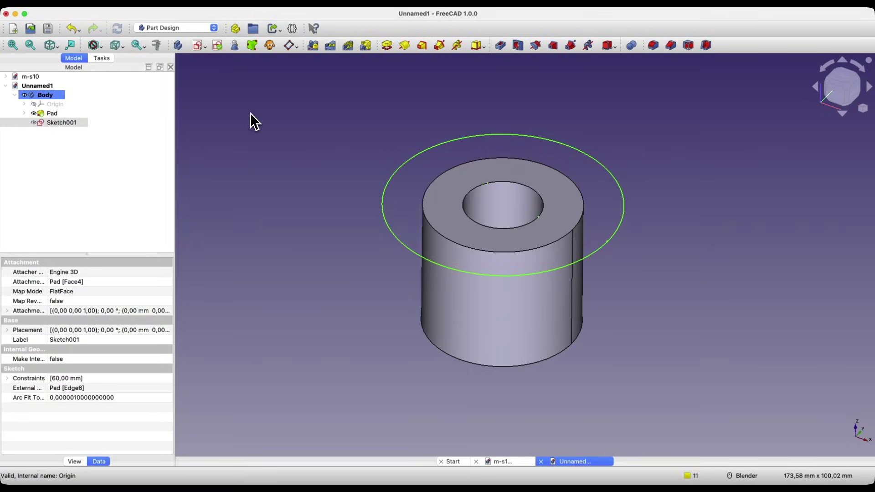
- Pad the 60 mm flange sketch to a length of 15 mm
click(387, 45)
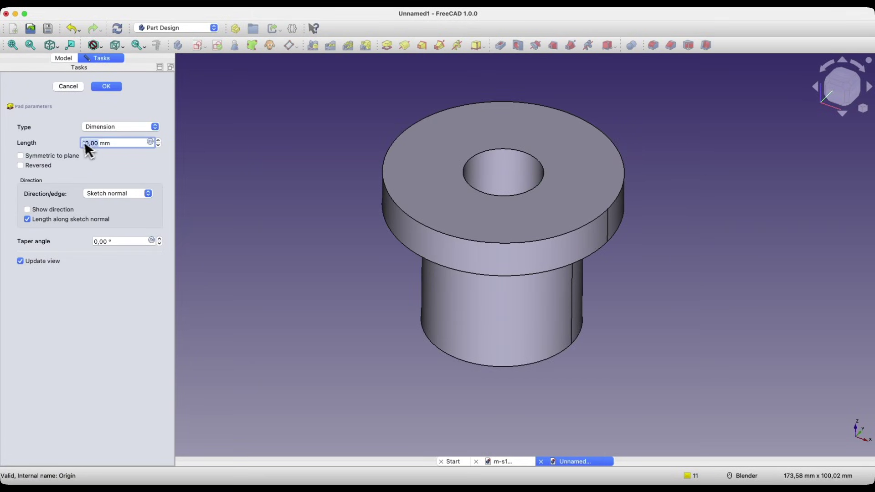
scroll(95, 144, up, 3)
scroll(96, 145, up, 2)
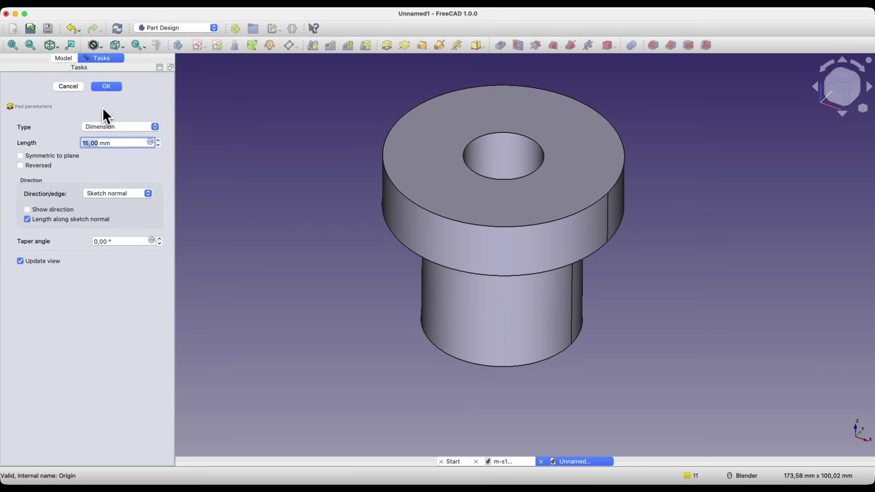
click(106, 86)
- Start a sketch on the YZ plane and project the flange's upper edge into it as external geometry
scroll(238, 161, down, 3)
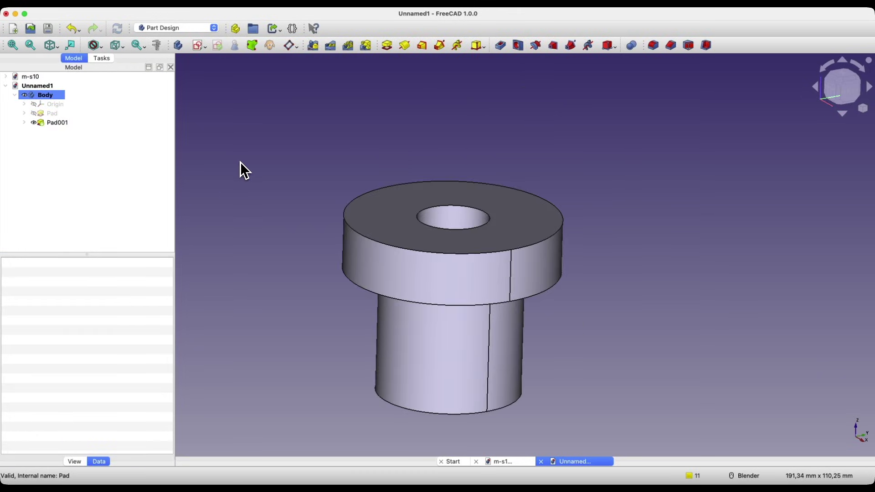
scroll(240, 162, up, 2)
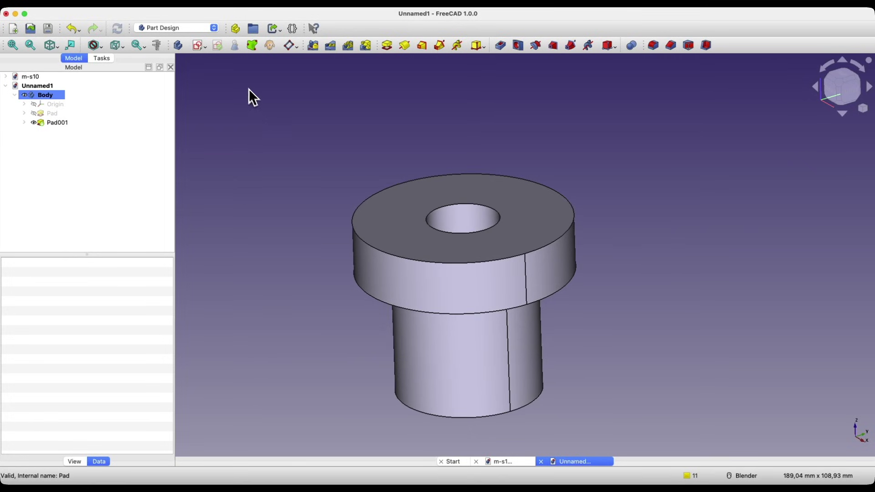
click(198, 48)
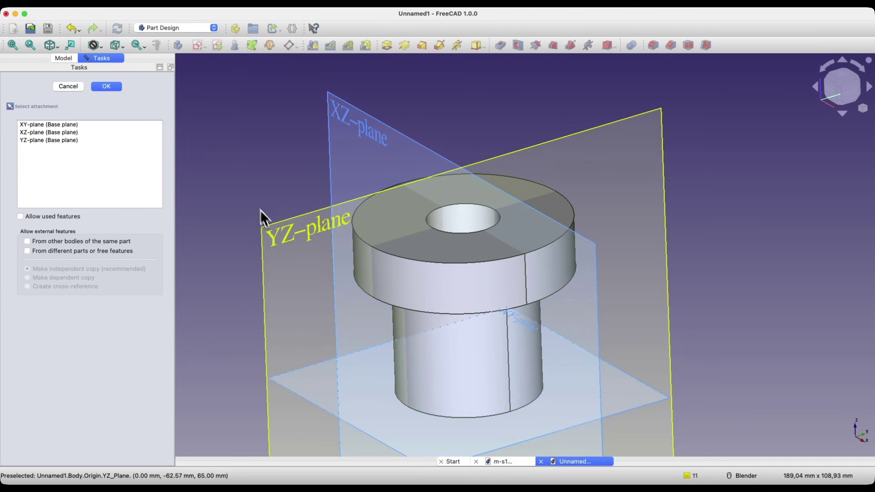
click(292, 236)
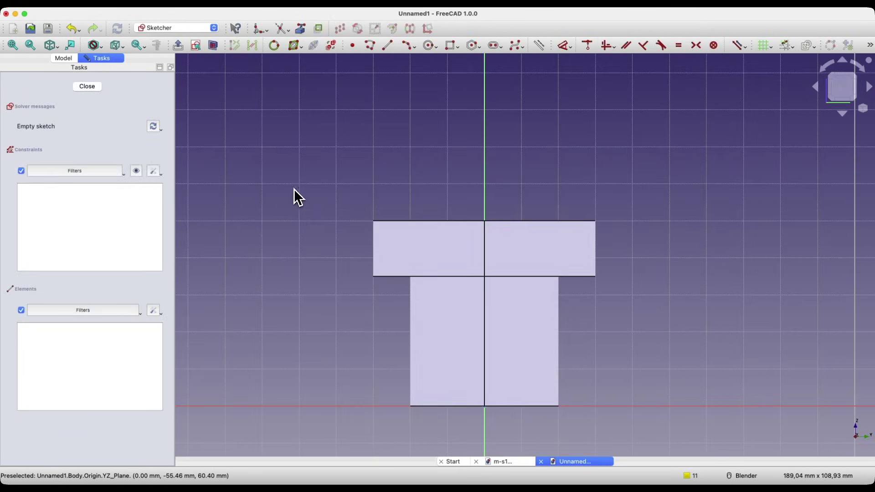
click(301, 29)
click(498, 222)
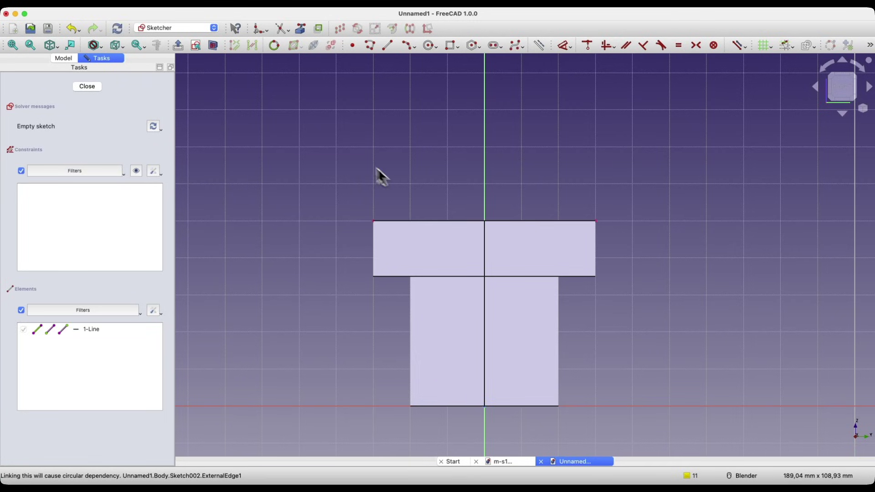
- Show the section view, draw a 20 mm diameter circle centred where the flange's projected upper edge meets the vertical axis, and close the sketch
click(216, 48)
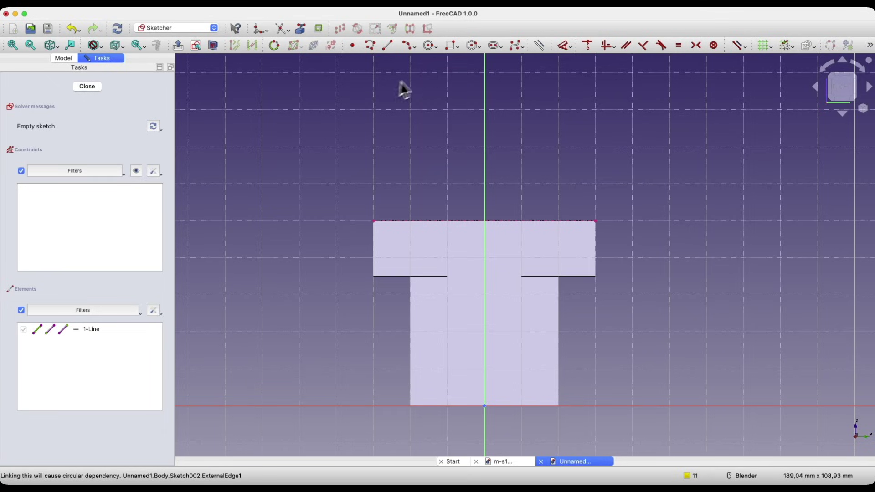
click(429, 50)
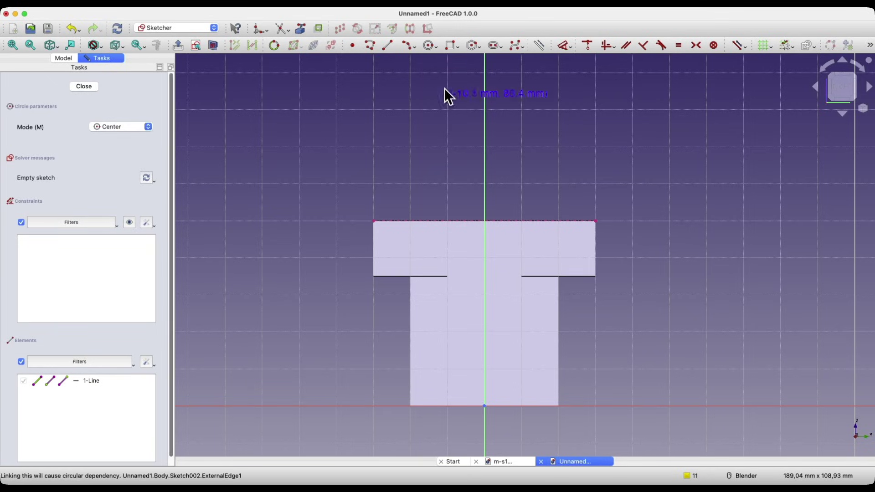
click(488, 223)
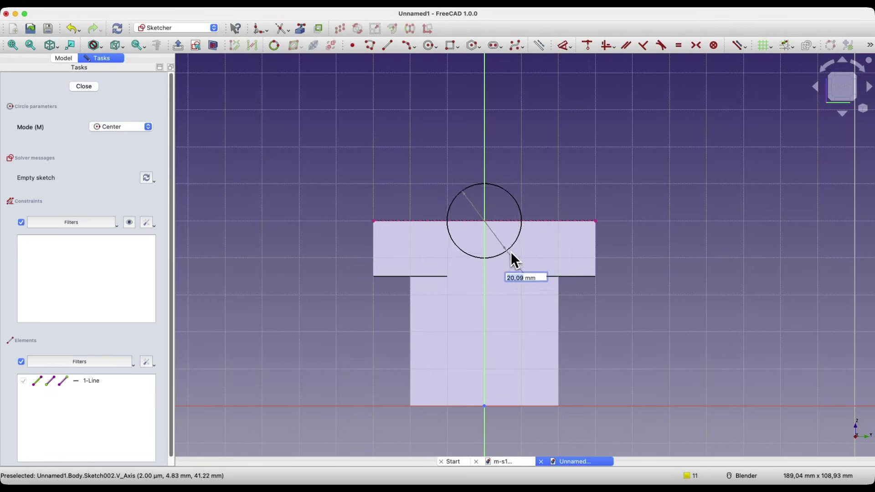
text(20)
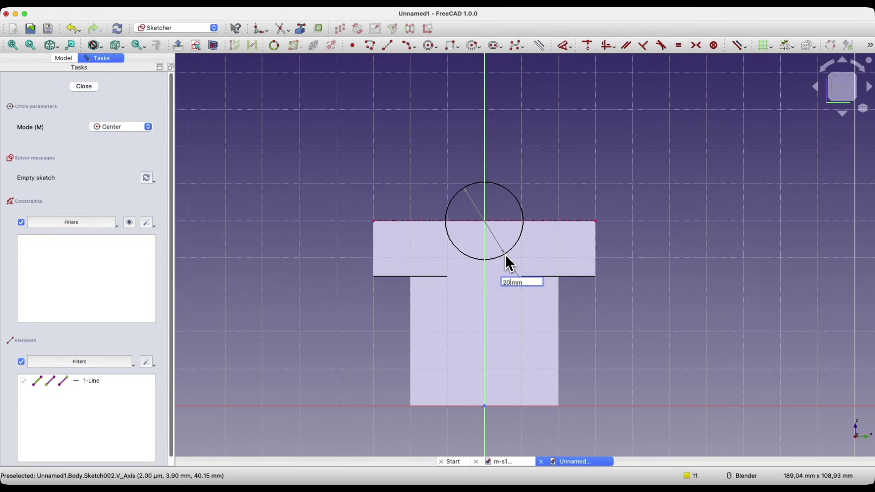
key(Return)
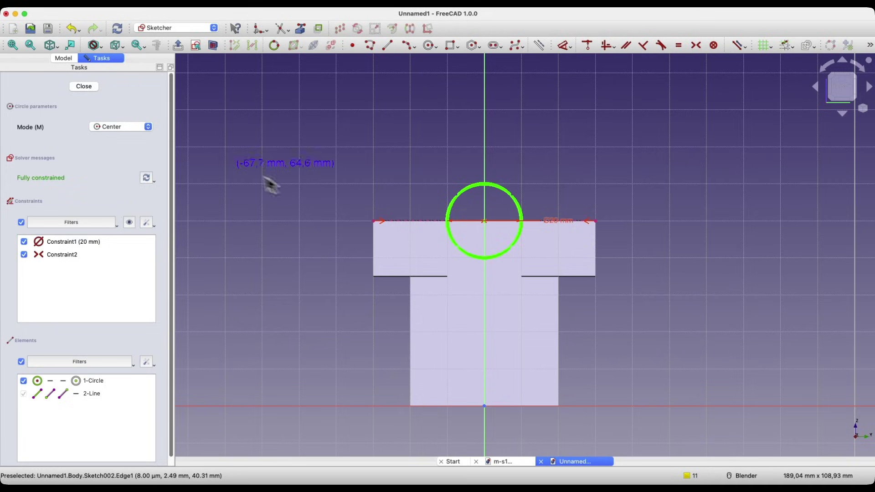
click(83, 87)
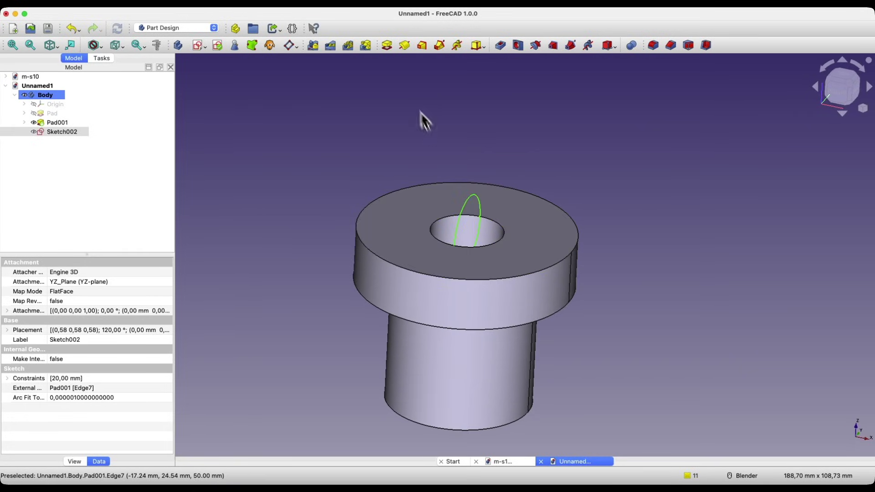
- Pad the 20 mm circle symmetrically to its sketch plane with a total length of 70 mm
click(389, 48)
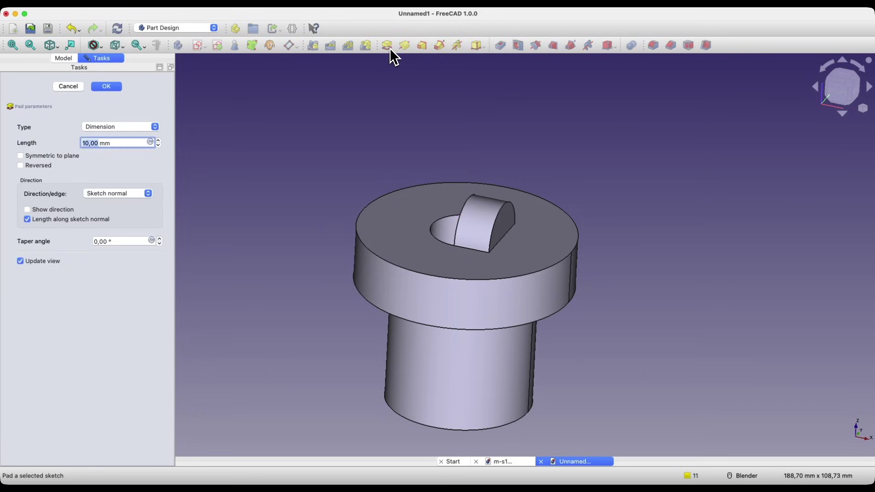
click(21, 156)
click(91, 144)
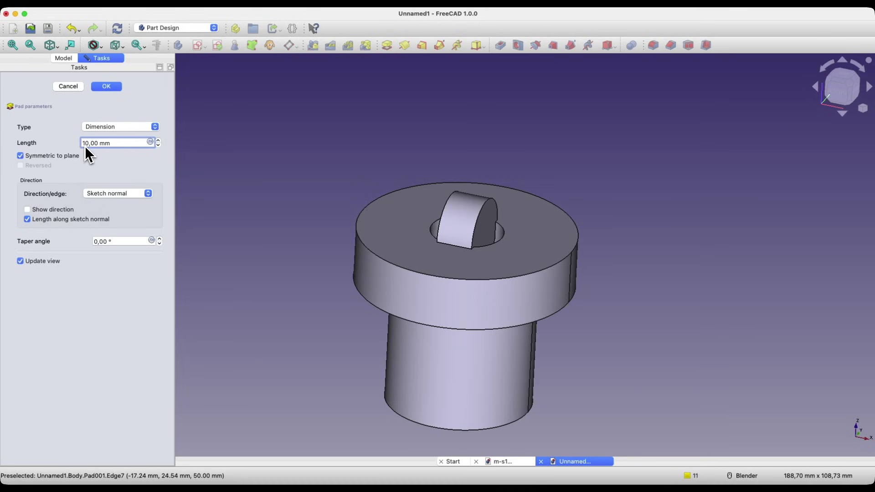
key(BackSpace)
text(7)
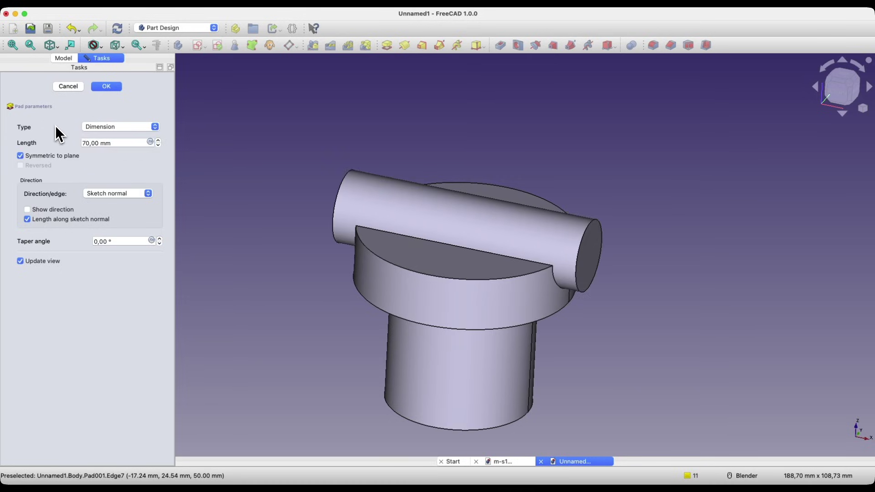
click(102, 88)
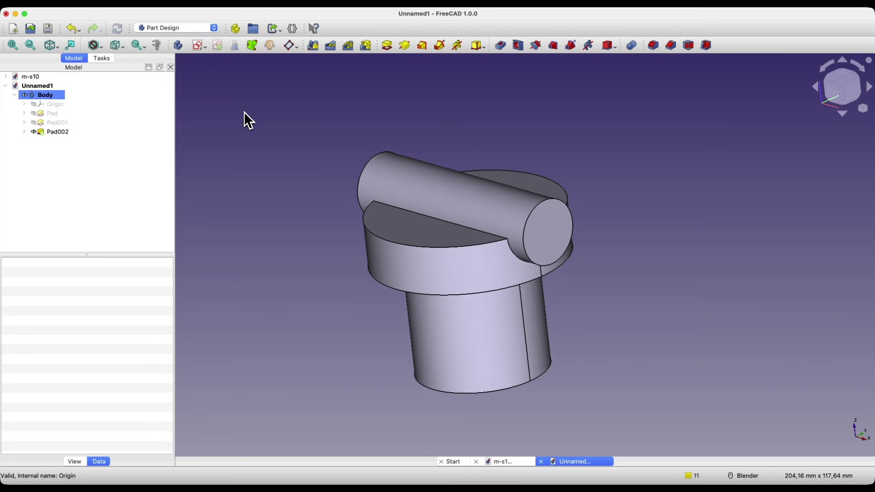
- Start a sketch on the end face of the horizontal cylinder and project its circular edge as external geometry
click(543, 230)
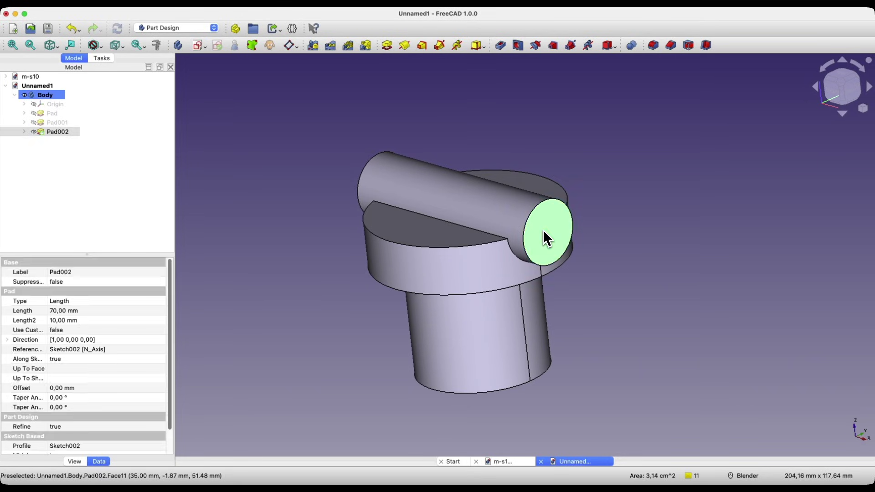
click(200, 51)
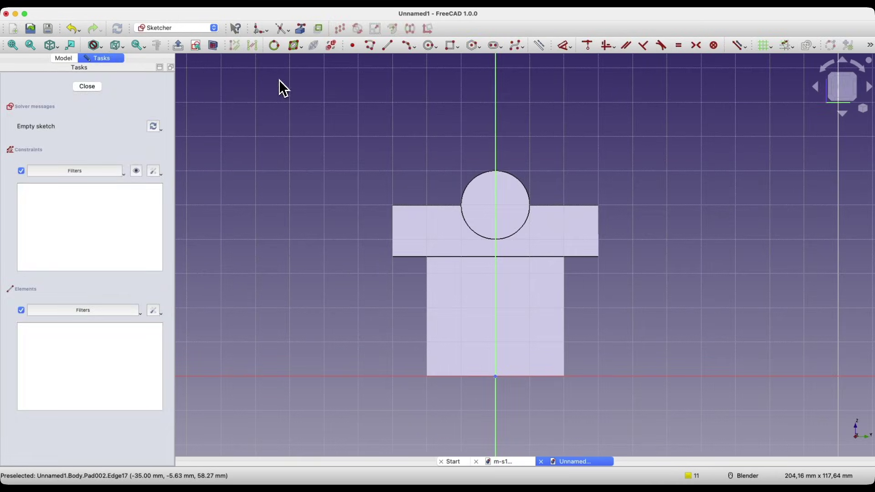
click(304, 37)
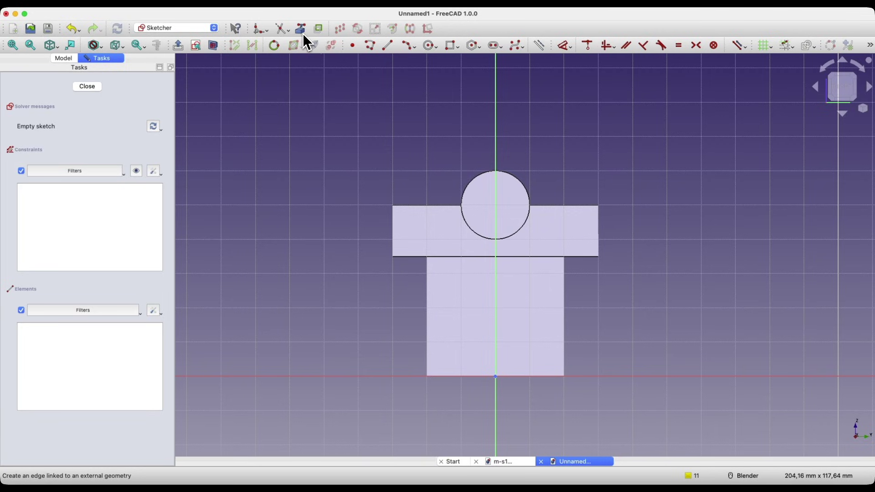
click(476, 179)
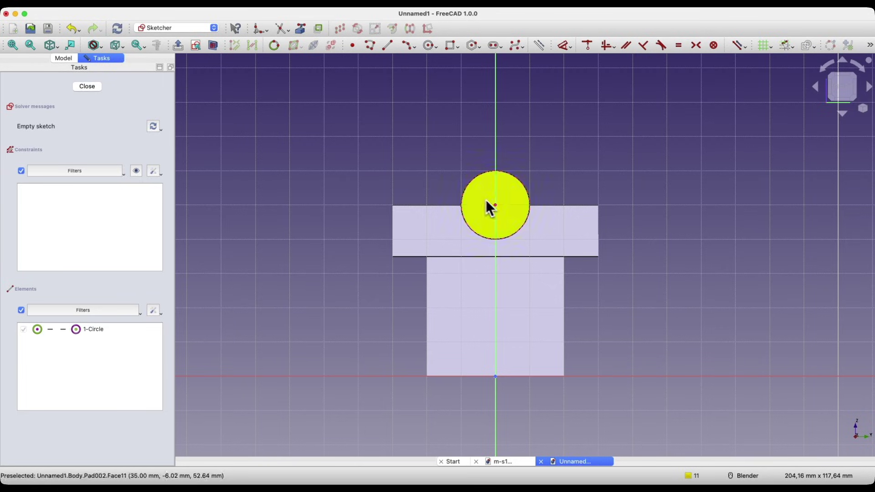
- Draw a 10 mm diameter circle concentric with the projected edge and close the sketch
click(430, 47)
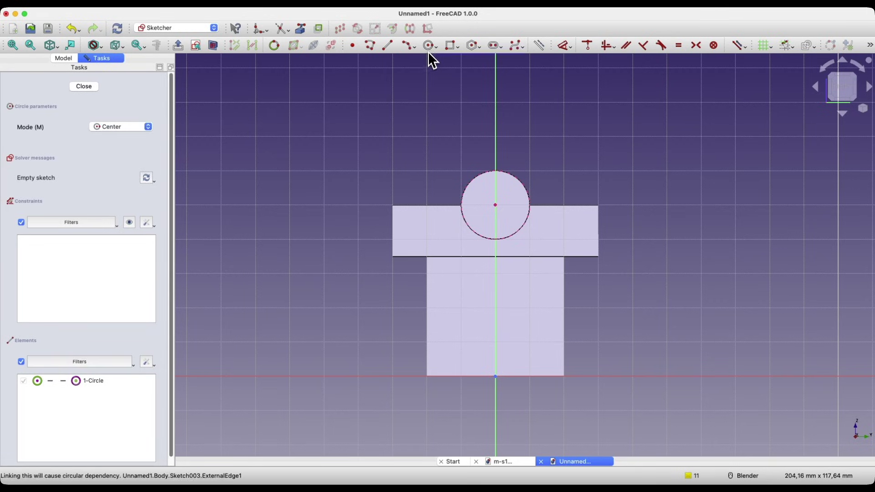
click(496, 205)
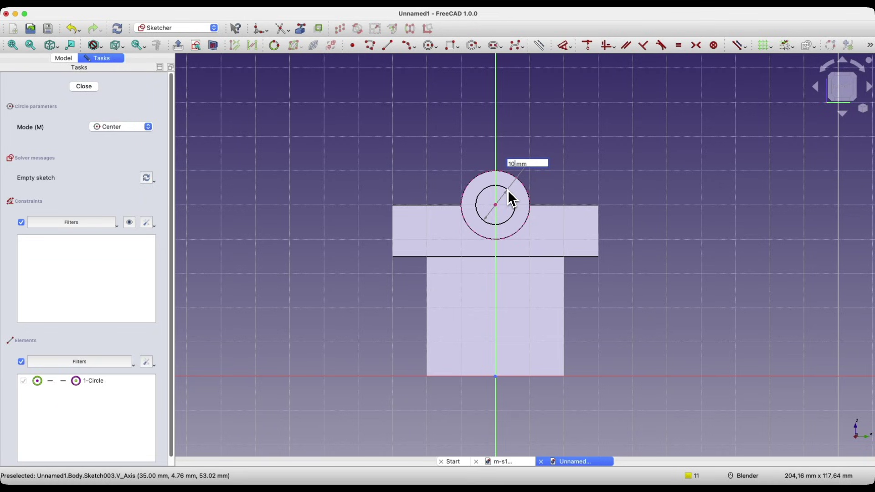
text(10)
key(Return)
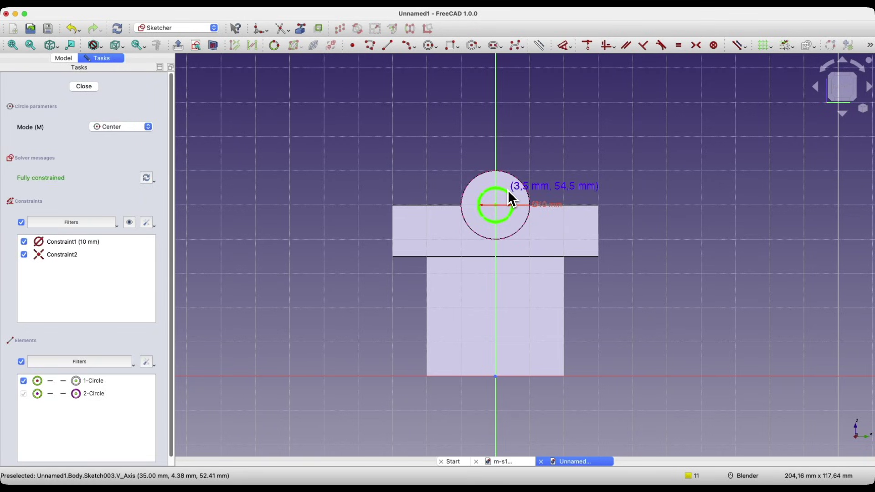
click(85, 87)
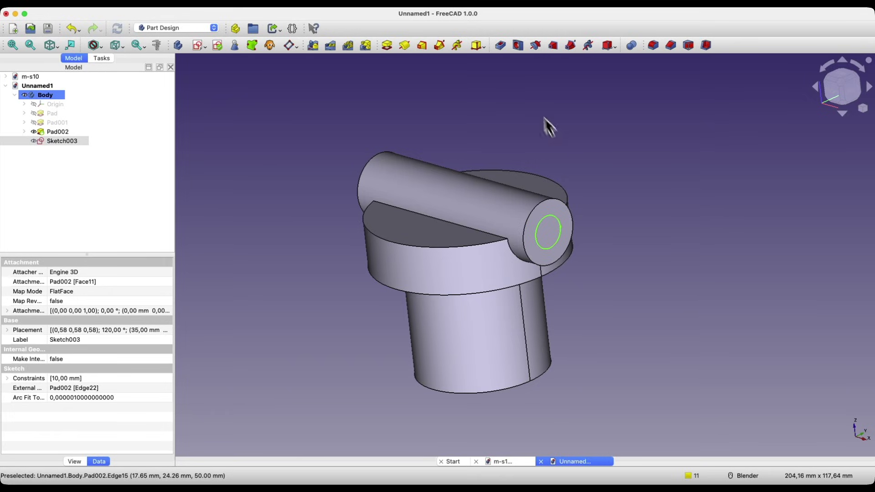
- Pocket the 10 mm circle with the Through all type and check the bore from both ends of the horizontal cylinder
click(502, 49)
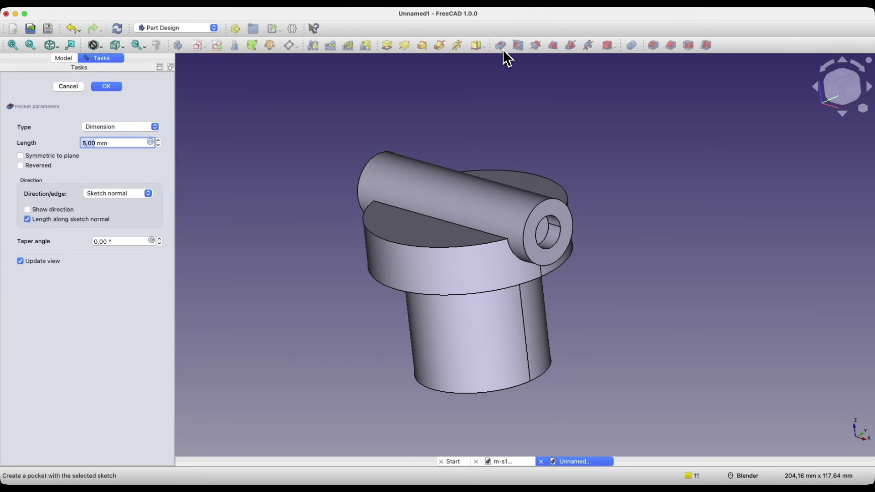
click(93, 128)
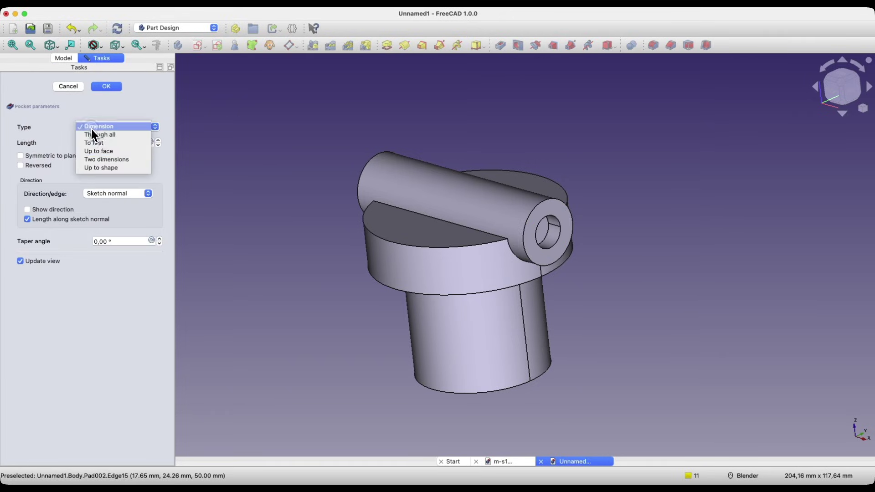
click(106, 135)
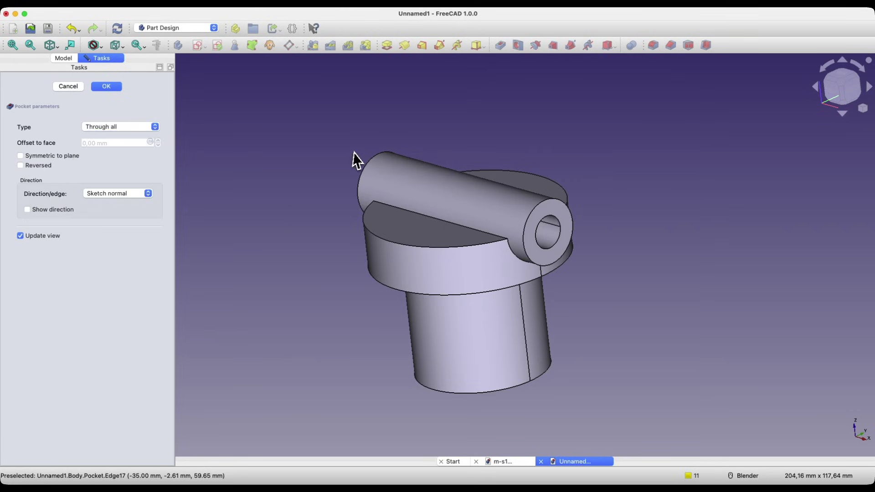
key(1)
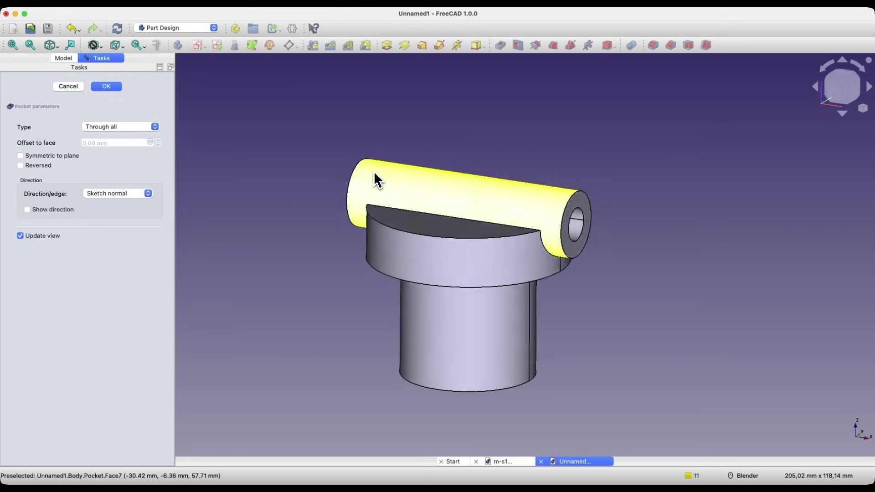
key(0)
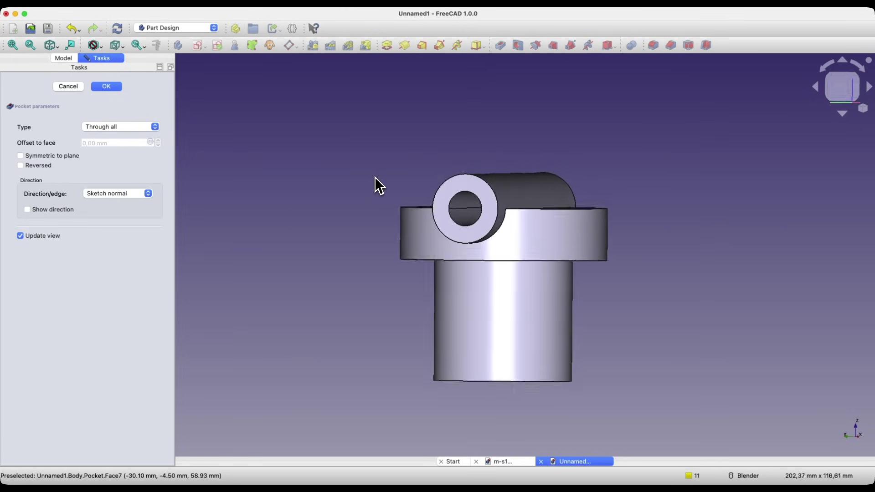
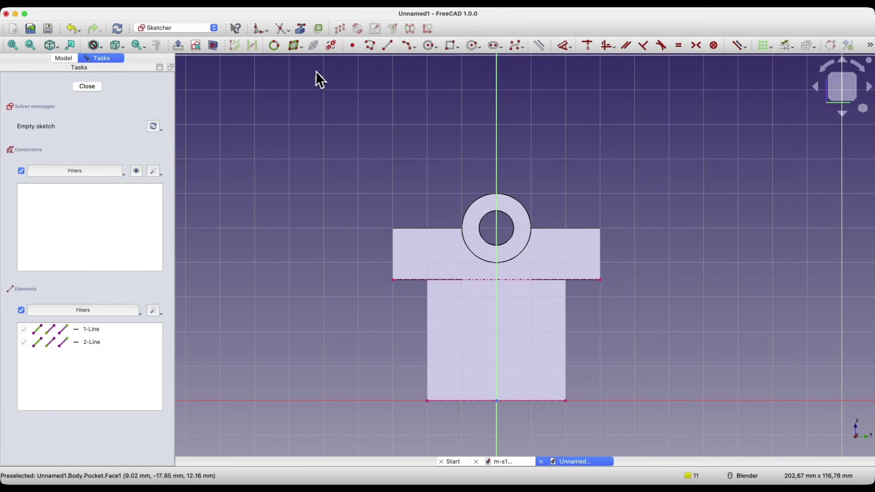
- Draw a closed four-sided polyline with a slanted outer side between the projected base and flange undersides, and constrain its upper edge horizontal
click(371, 50)
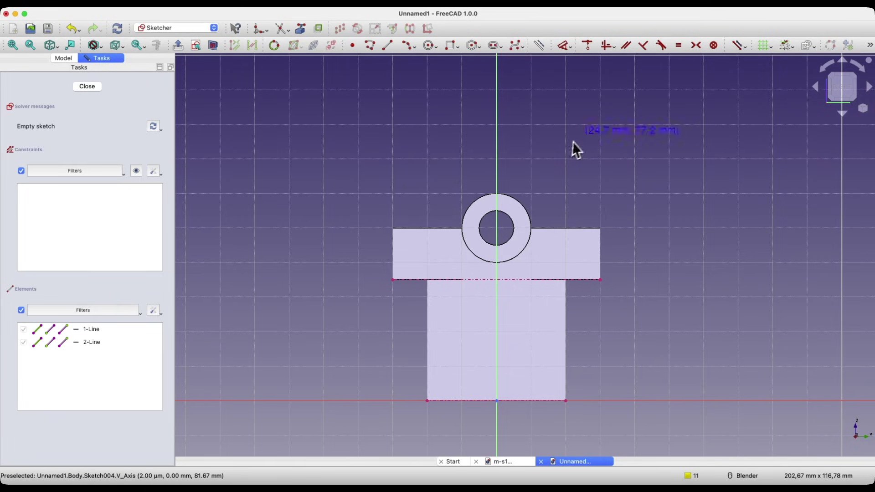
click(555, 404)
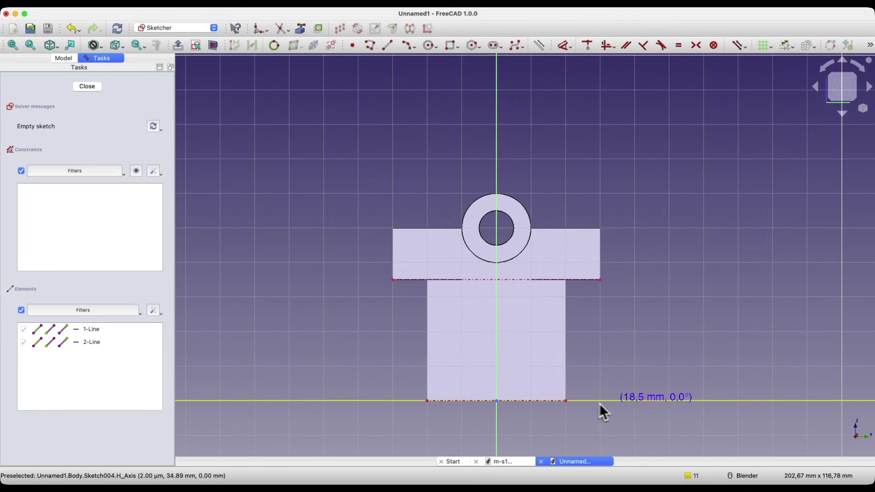
click(633, 401)
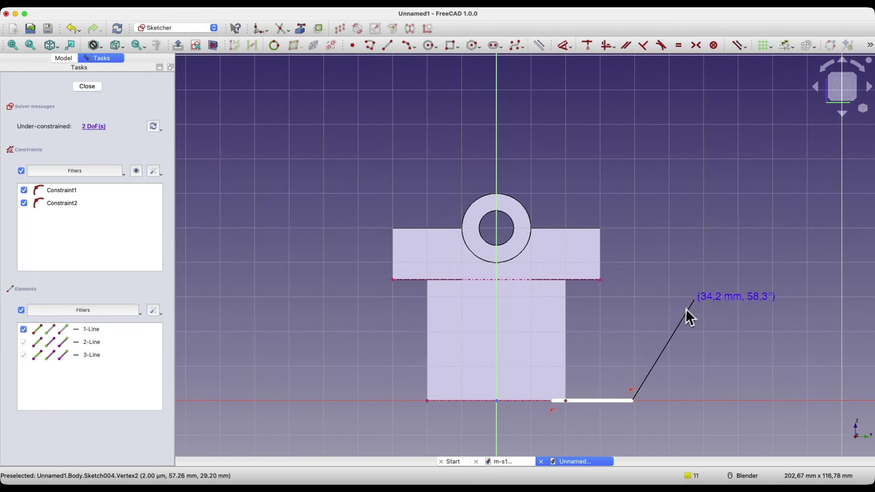
click(706, 275)
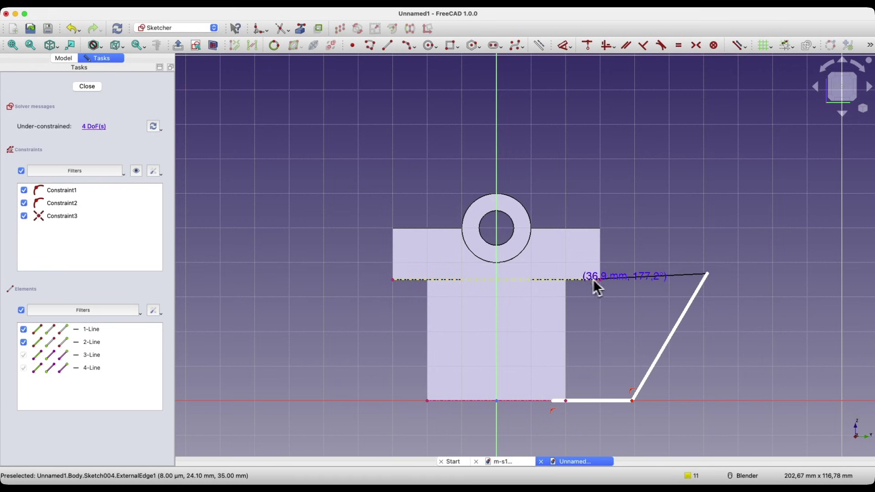
click(555, 280)
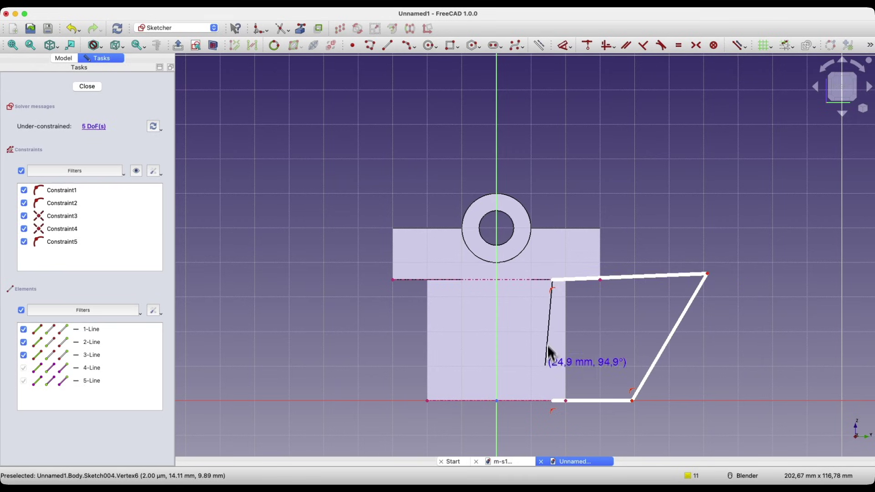
click(554, 402)
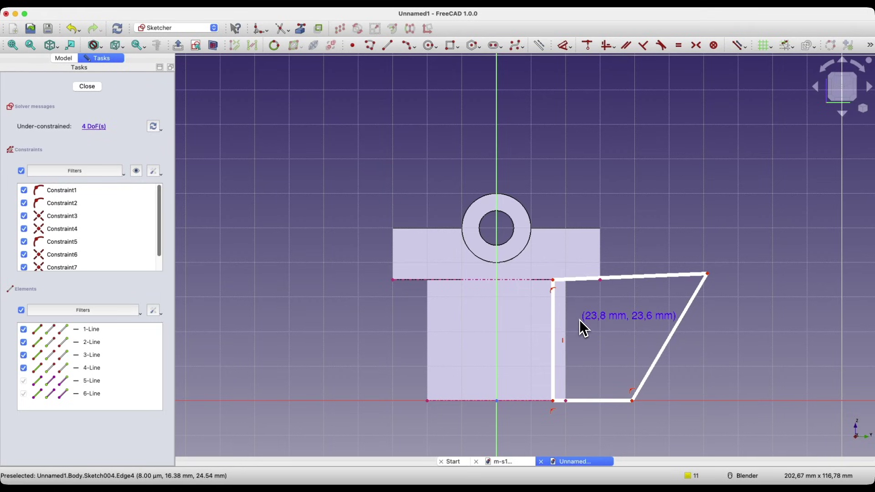
key(Escape)
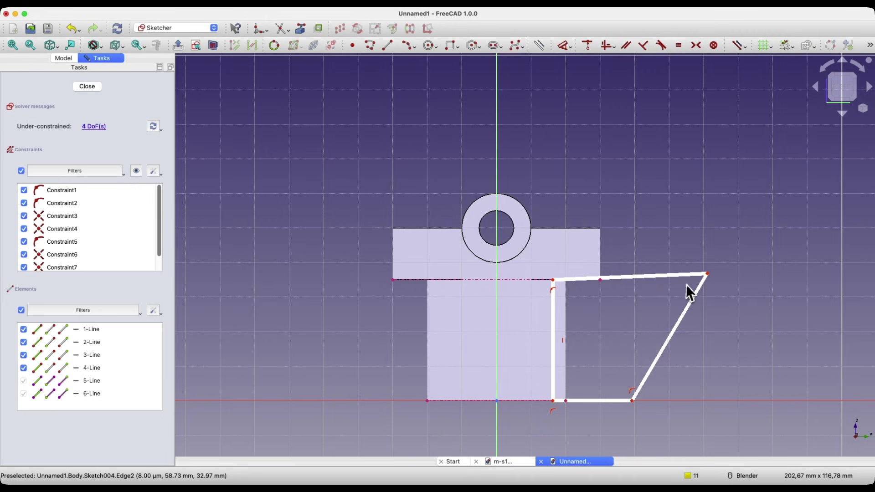
click(632, 288)
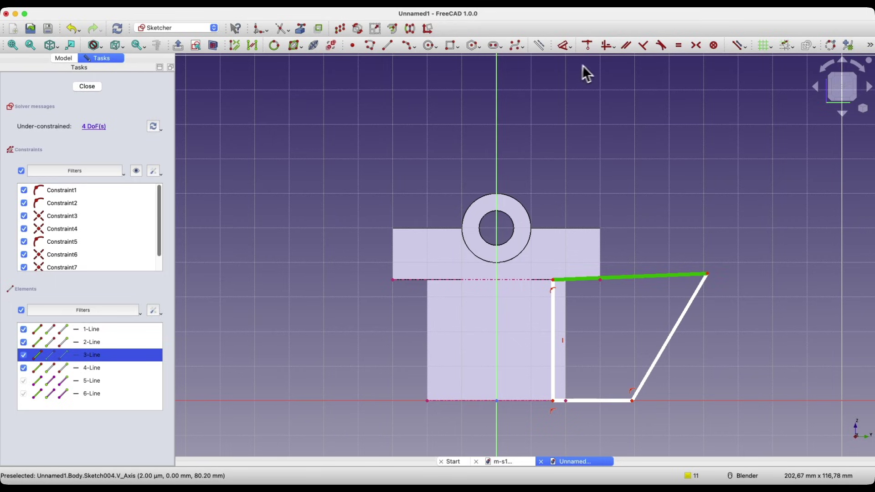
click(605, 47)
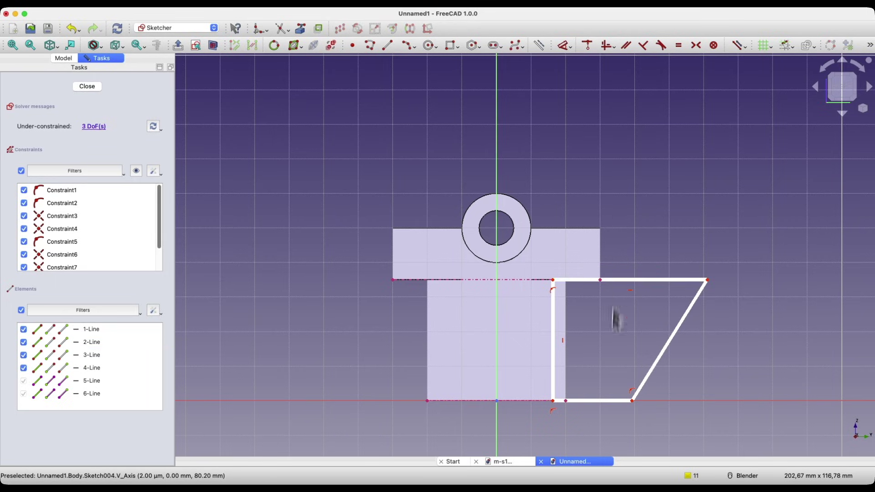
- Dimension the lower horizontal edge of the side profile at 24 mm
click(592, 403)
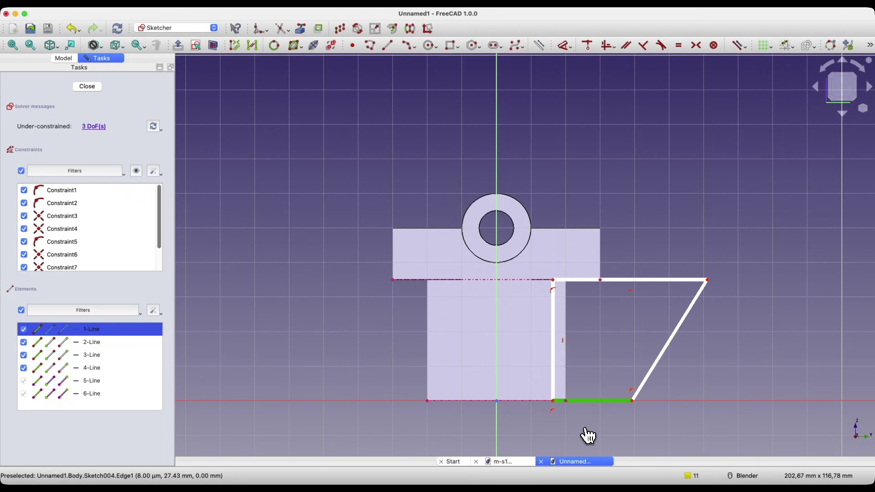
key(d)
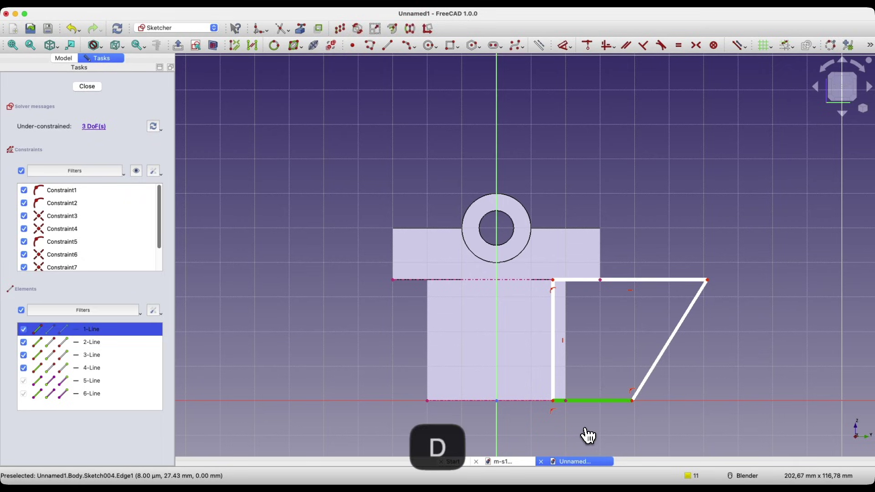
click(590, 428)
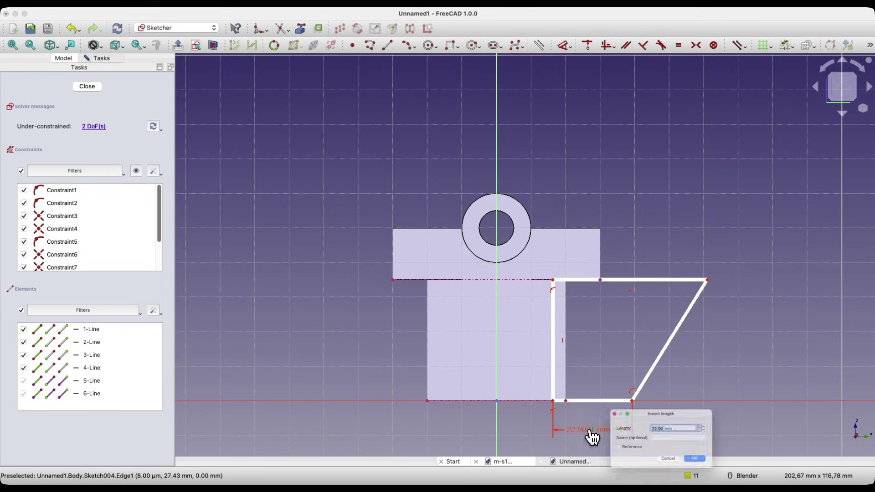
text(24)
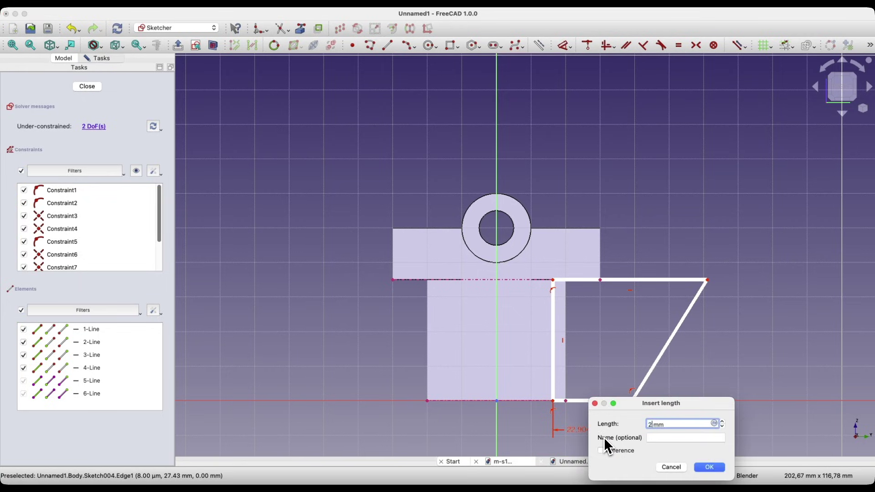
key(Return)
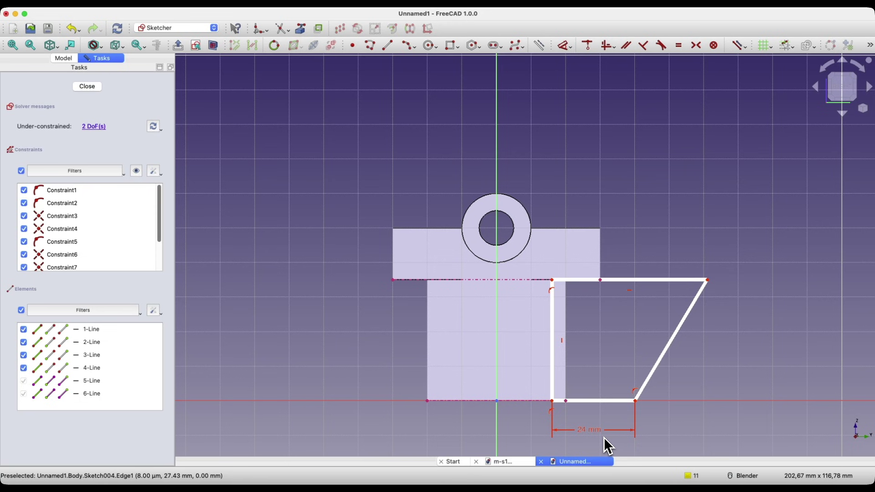
- Constrain the profile's lower inner corner to a 4 mm horizontal distance inside the base's projected outer endpoint
scroll(590, 413, up, 4)
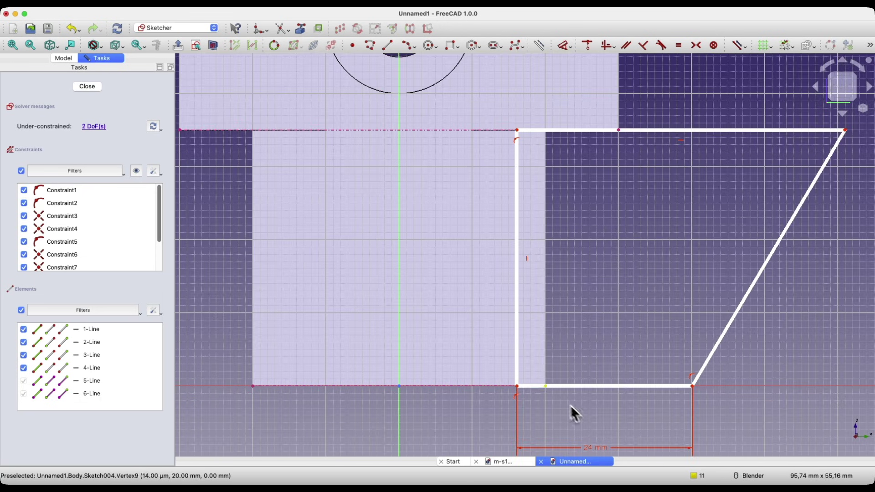
click(545, 388)
click(516, 386)
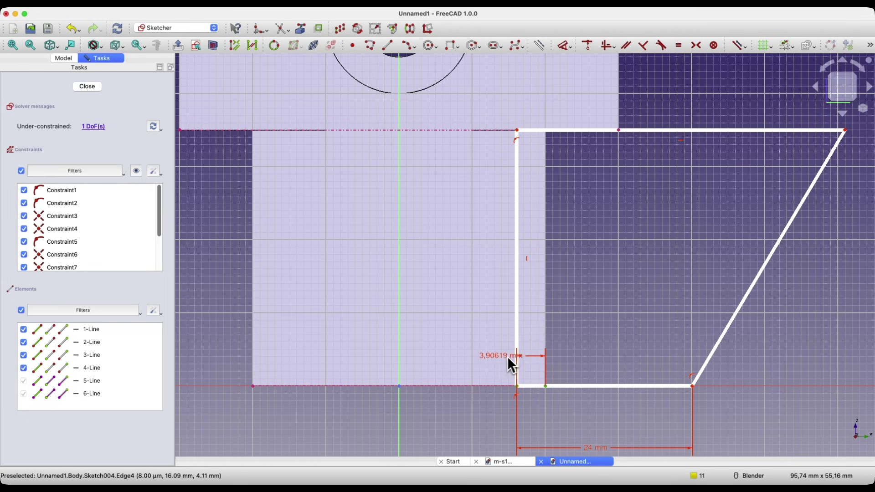
click(484, 355)
text(4)
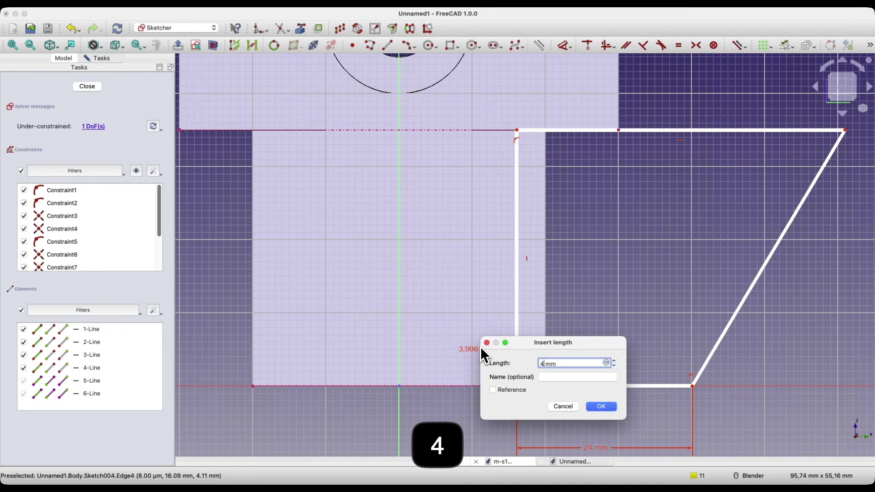
key(Return)
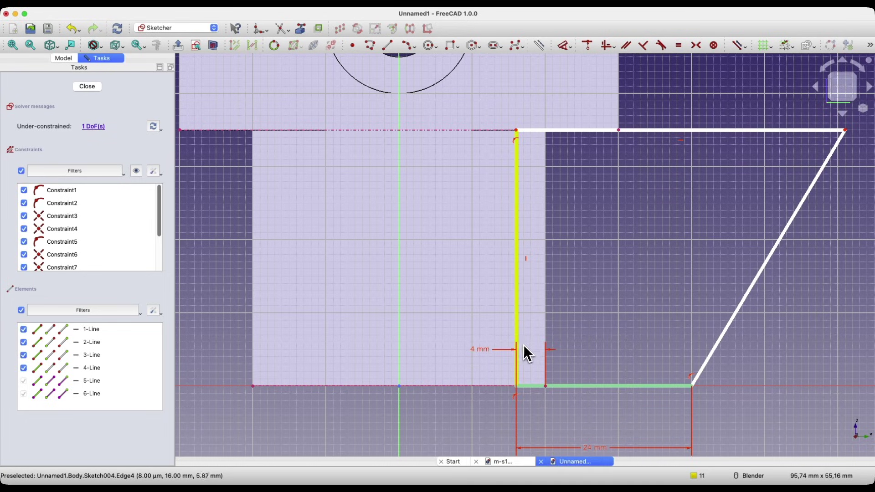
- Fillet the profile's upper outer corner between the horizontal edge and the slanted side, preserving the corner point
click(516, 332)
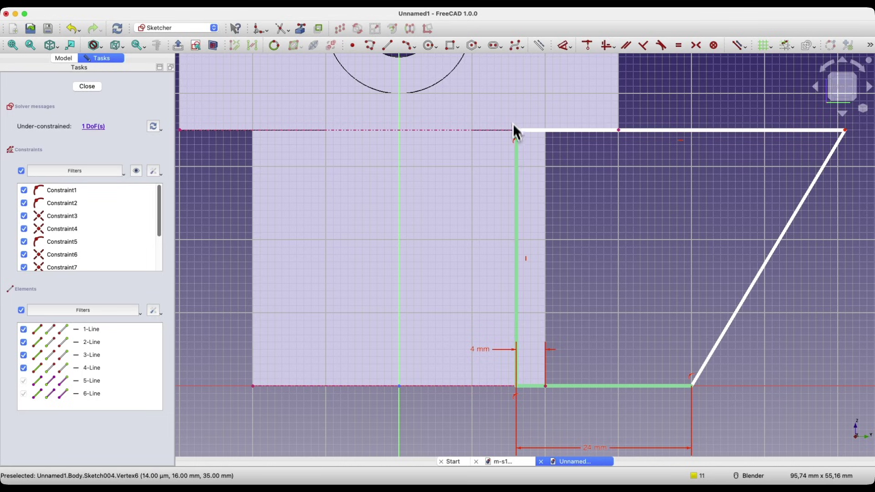
scroll(527, 273, down, 3)
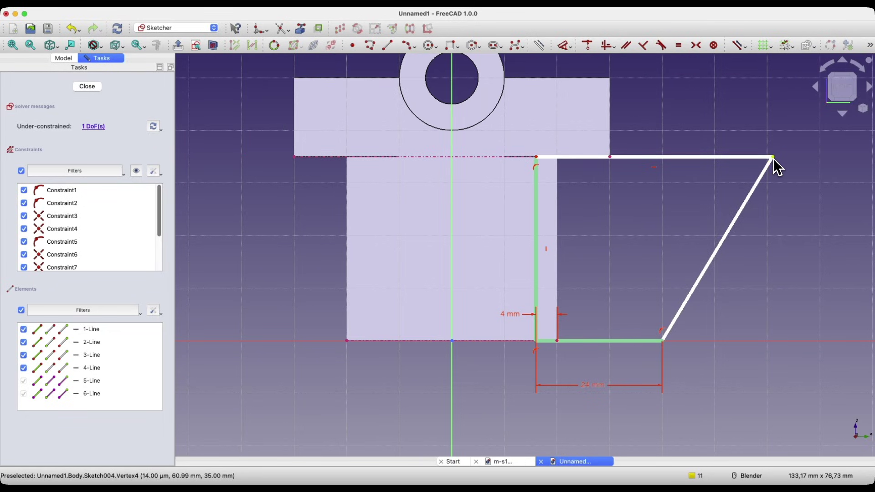
click(261, 32)
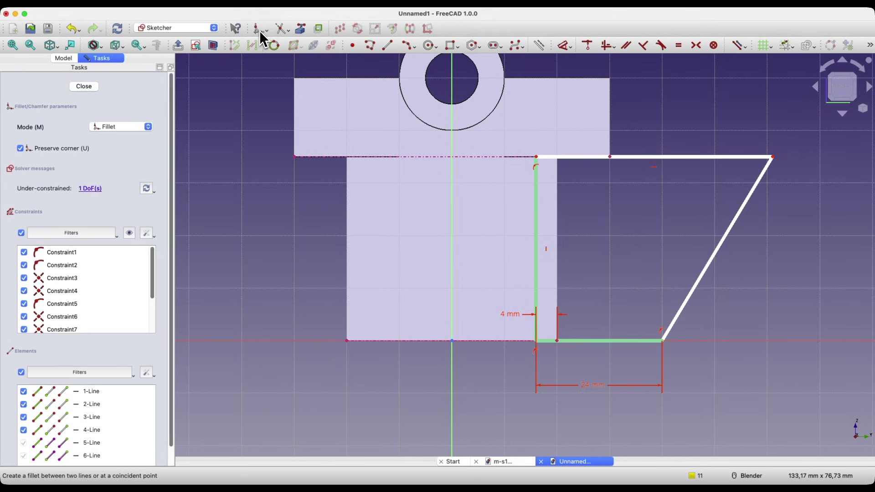
click(774, 158)
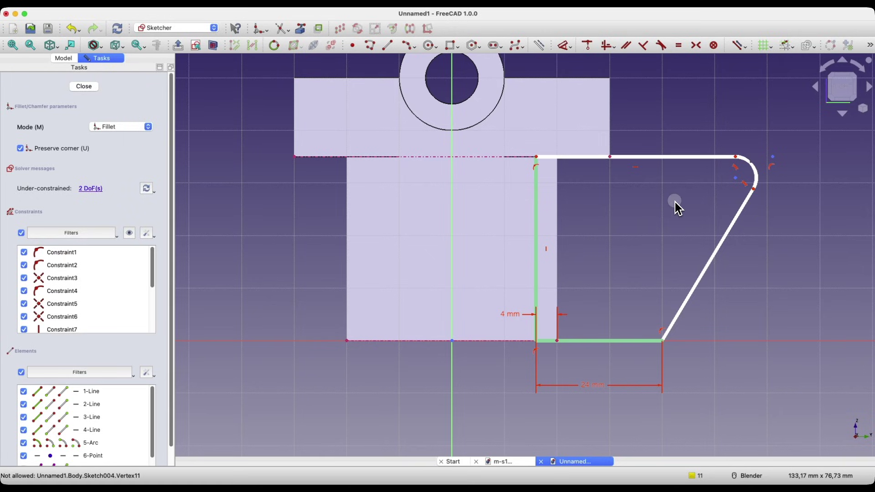
key(Escape)
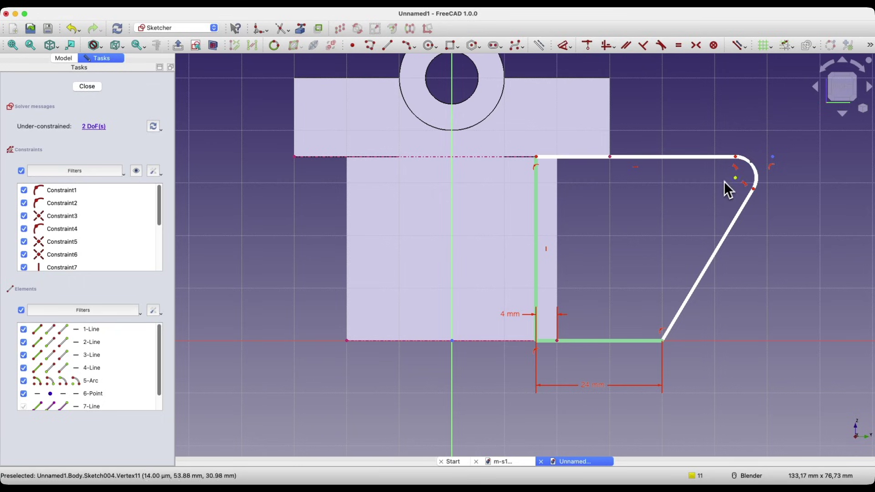
- Set the radius of the upper outer fillet arc to 10 mm
click(749, 163)
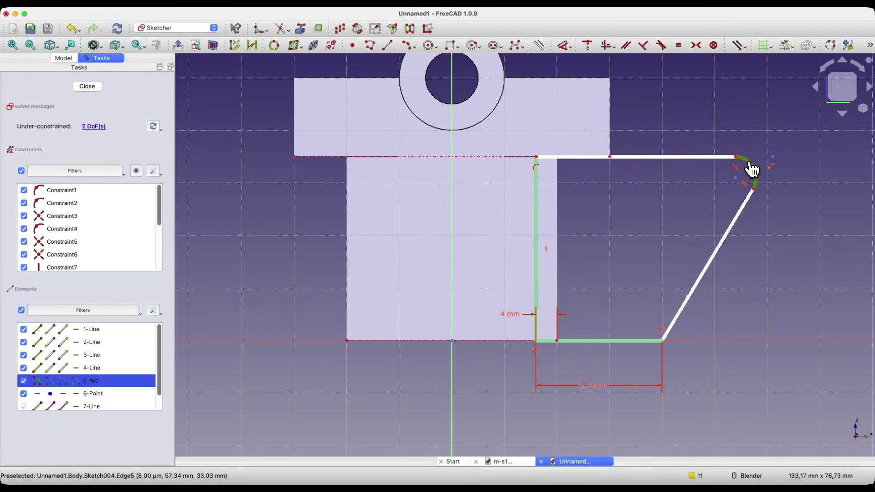
key(d)
click(748, 155)
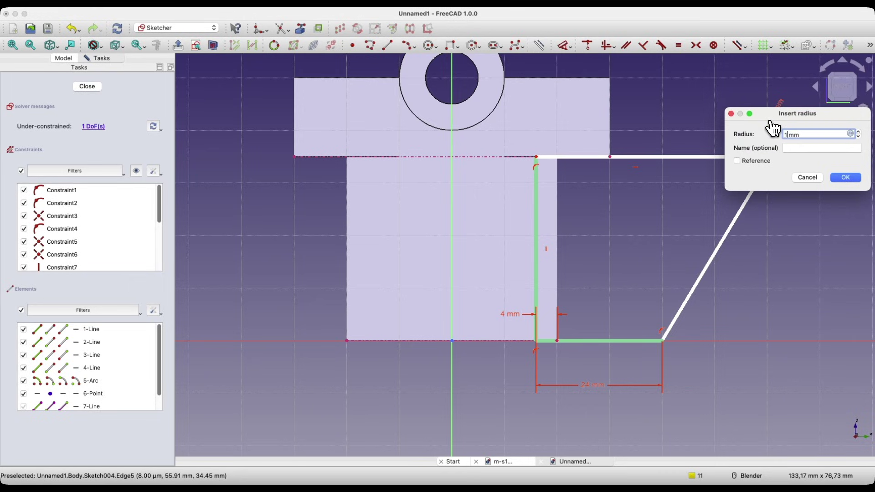
text(10)
key(Return)
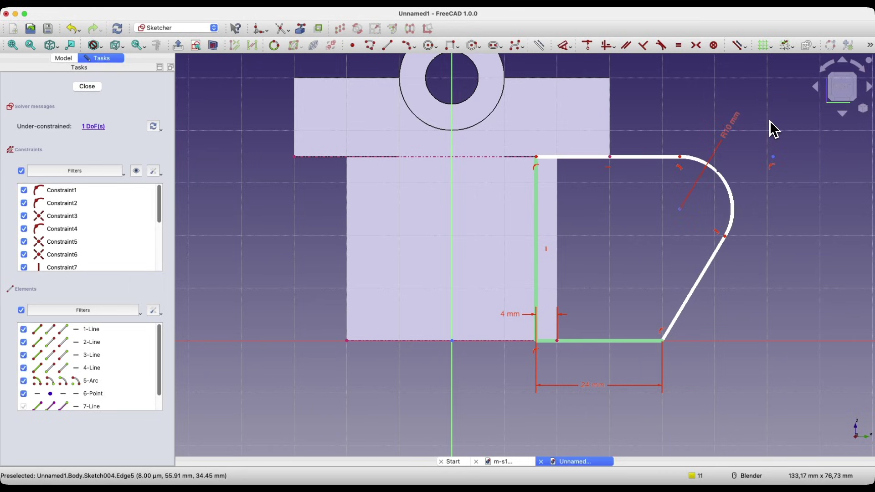
- Set the horizontal distance from the base's projected outer endpoint to the fillet arc's centre to 25 mm
click(681, 210)
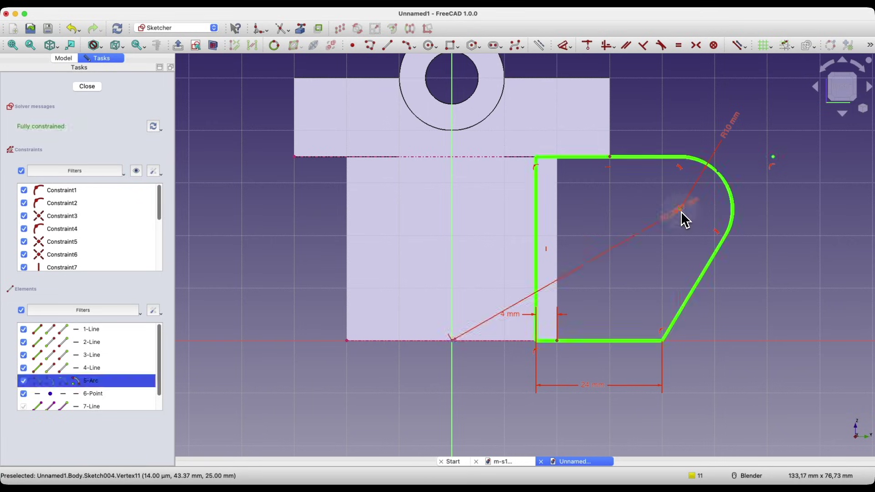
click(558, 342)
click(610, 421)
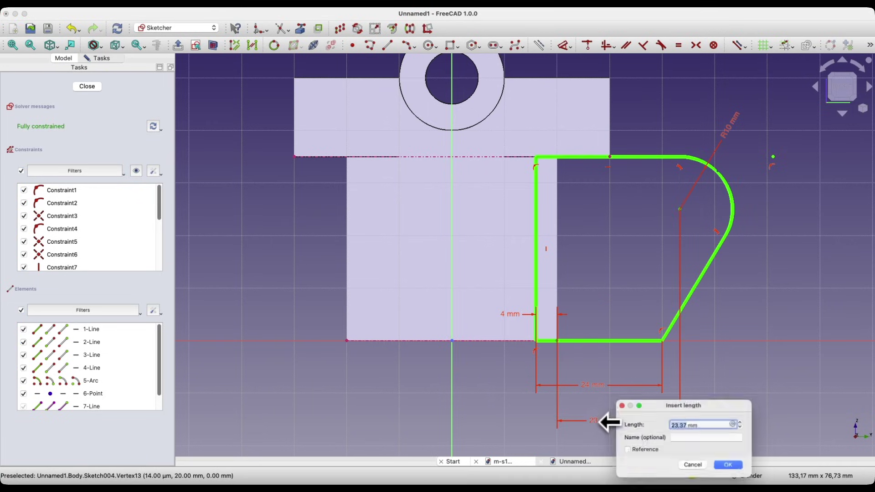
text(25+)
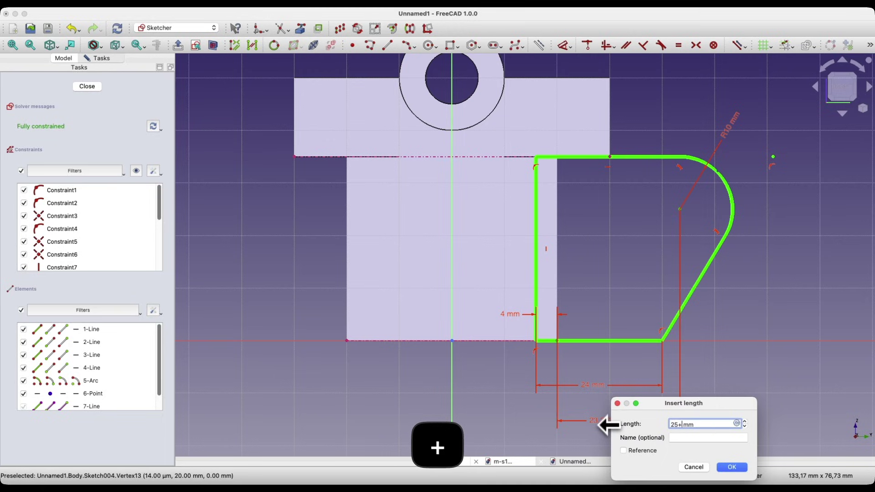
key(BackSpace)
key(Return)
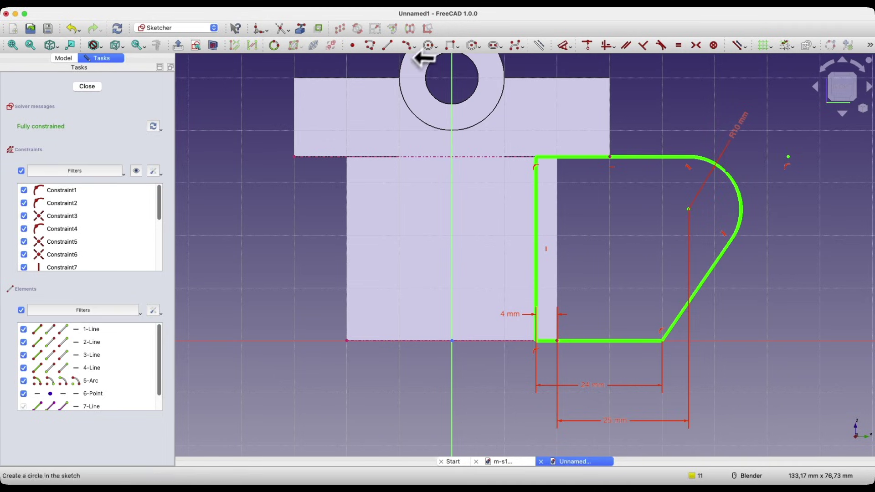
- Draw a 10 mm diameter circle centred on the fillet arc's centre and close the sketch
click(426, 46)
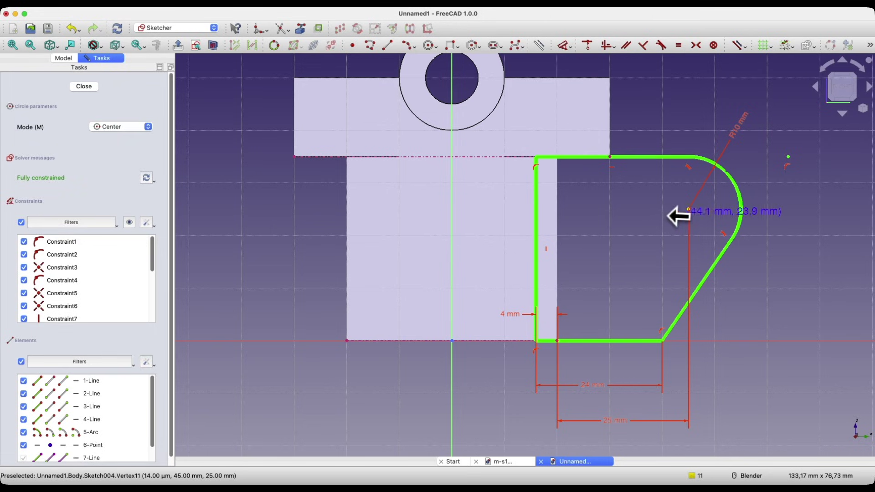
click(689, 209)
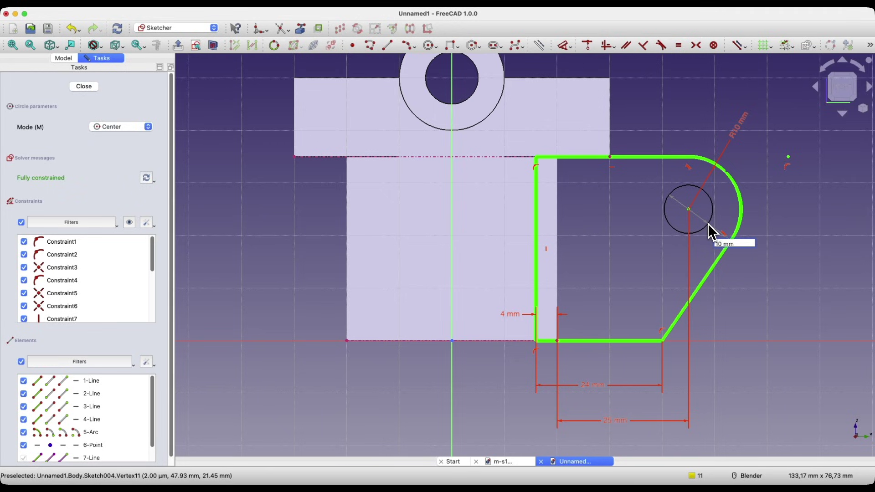
key(Return)
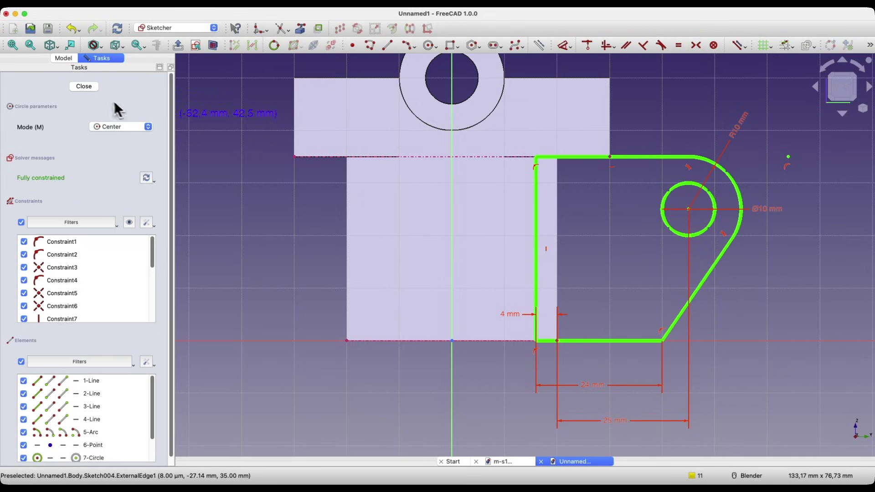
click(82, 86)
- Pad the side profile sketch 10 mm, symmetric to its plane, to form the lug with its hole
mouse_move(618, 200)
middle_down()
mouse_move(614, 194)
mouse_move(611, 268)
mouse_move(624, 280)
mouse_move(619, 272)
mouse_move(570, 309)
mouse_move(551, 280)
mouse_move(558, 280)
middle_up()
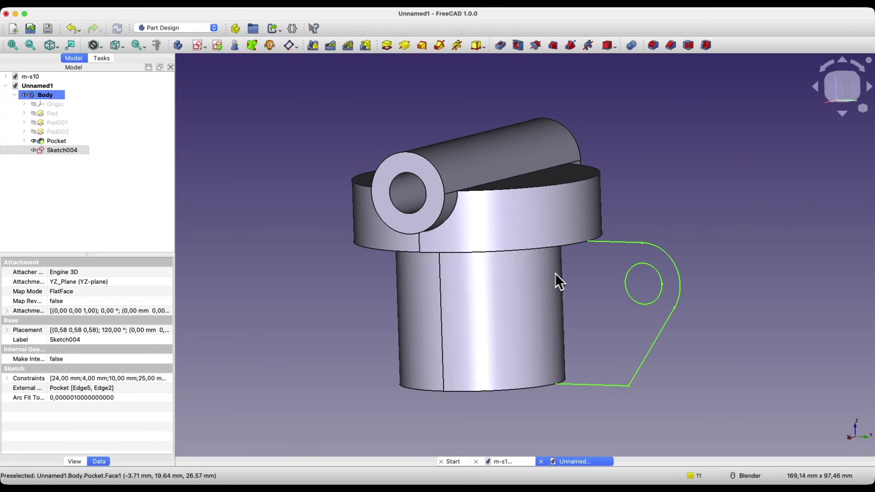
scroll(564, 382, up, 1)
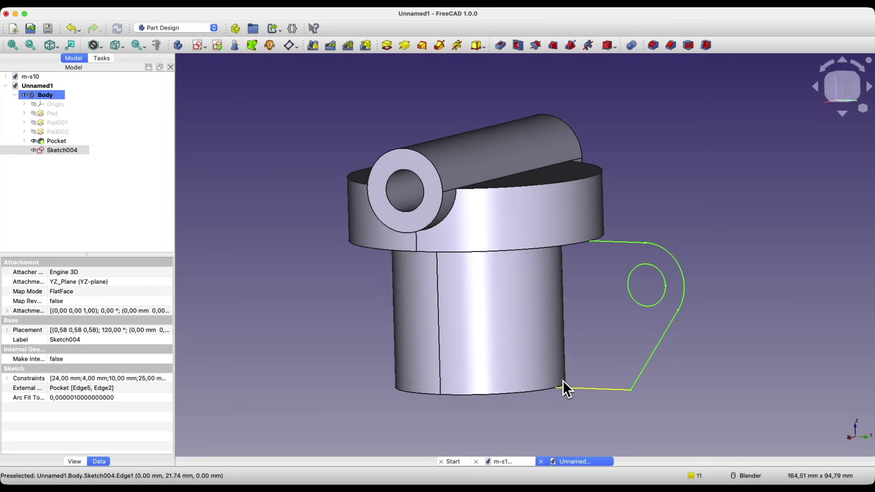
scroll(563, 382, up, 1)
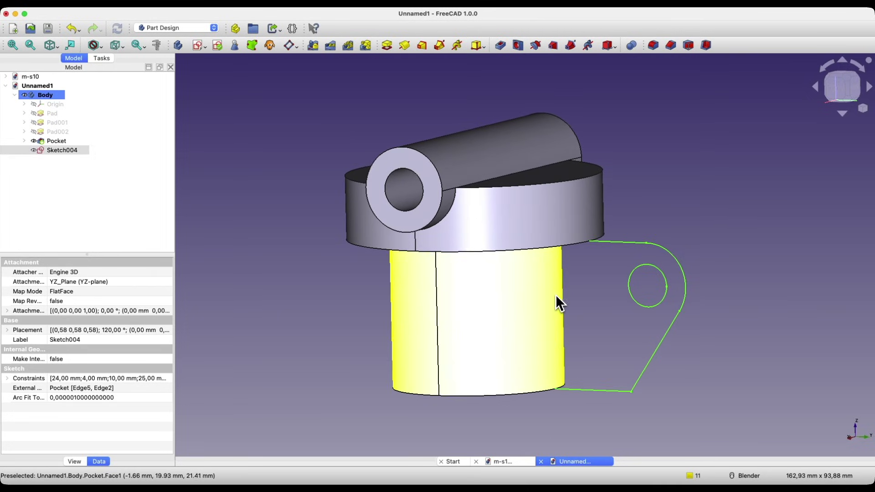
middle_drag(556, 297, 547, 254)
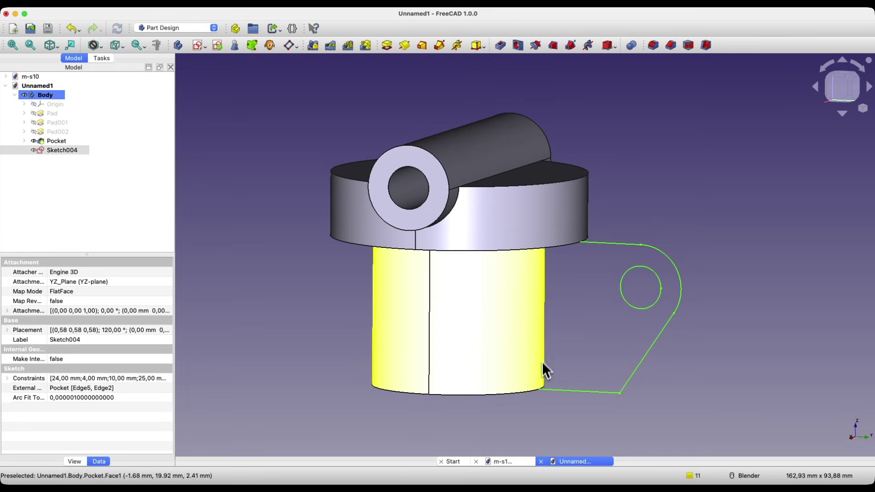
middle_drag(540, 294, 646, 252)
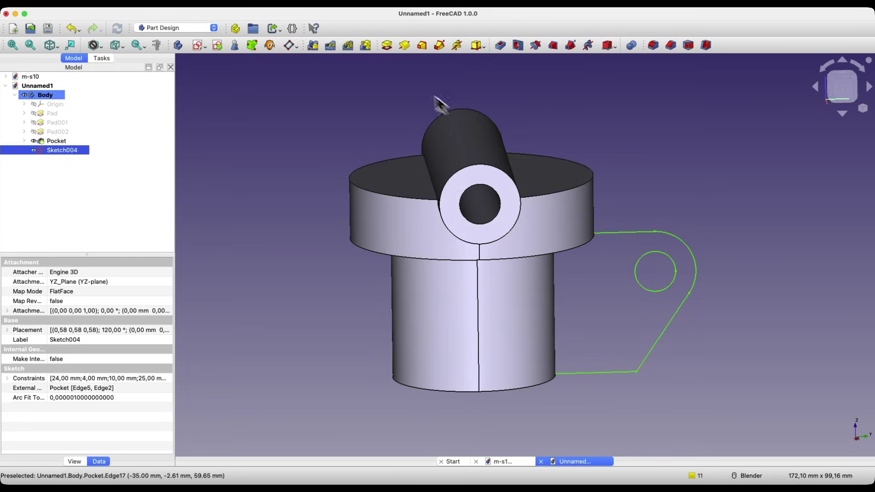
click(386, 48)
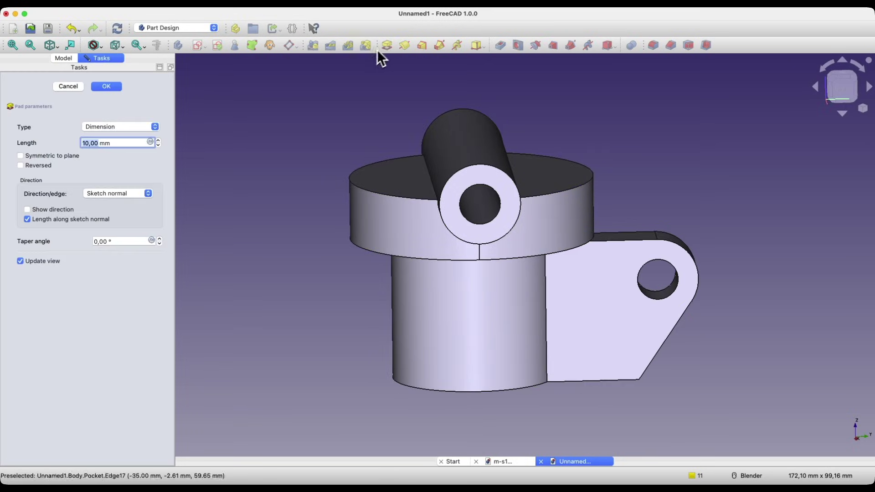
click(21, 157)
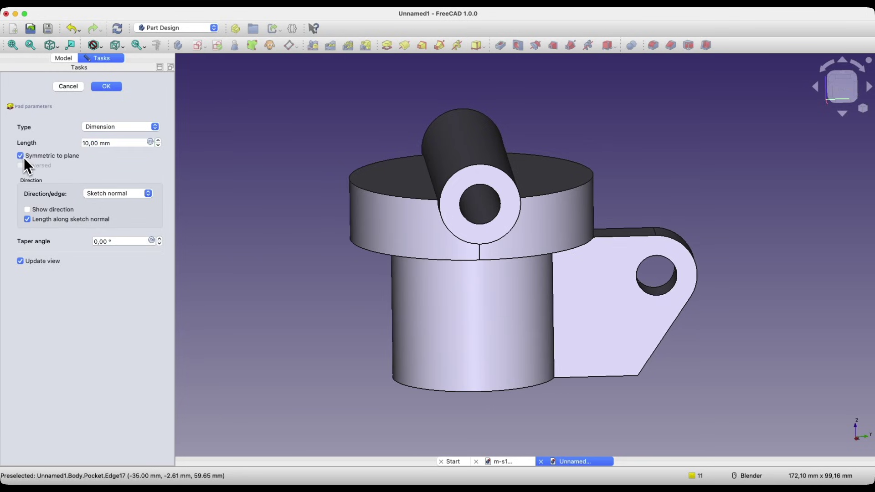
middle_drag(606, 288, 635, 273)
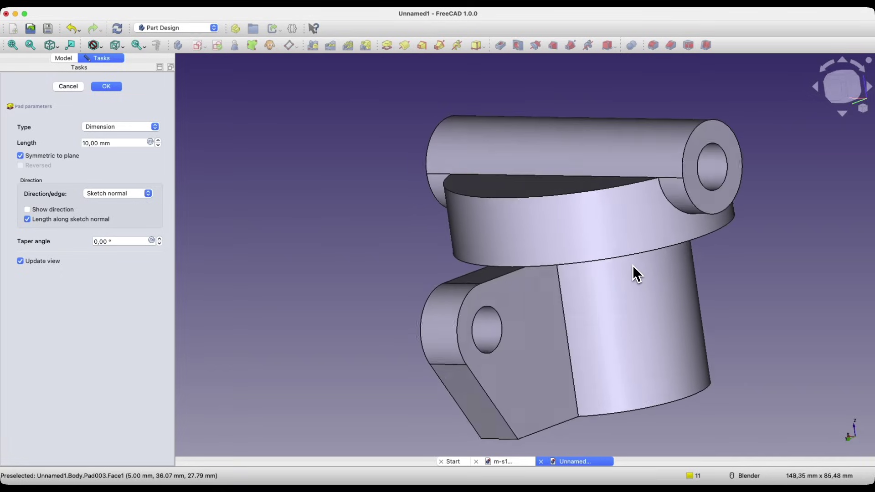
click(102, 89)
- Fillet the two vertical edges where the side lug meets the base cylinder with a 10 mm radius
middle_drag(248, 122, 327, 168)
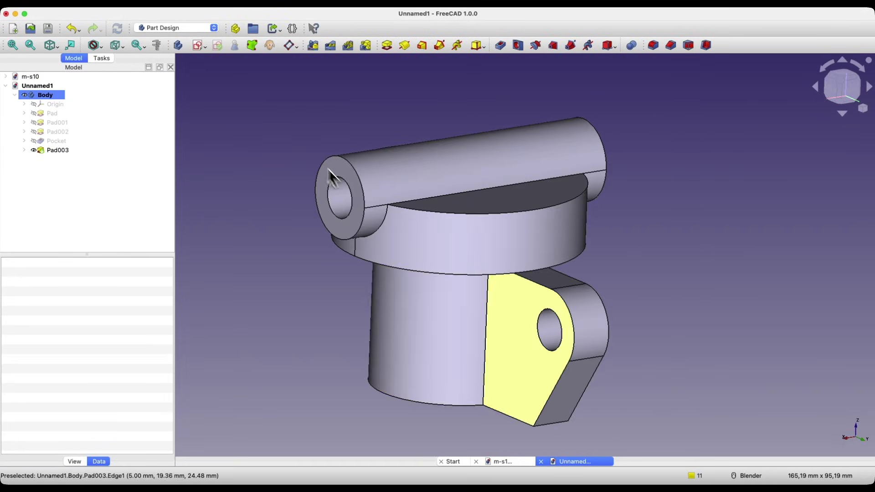
click(489, 298)
middle_drag(489, 299, 525, 310)
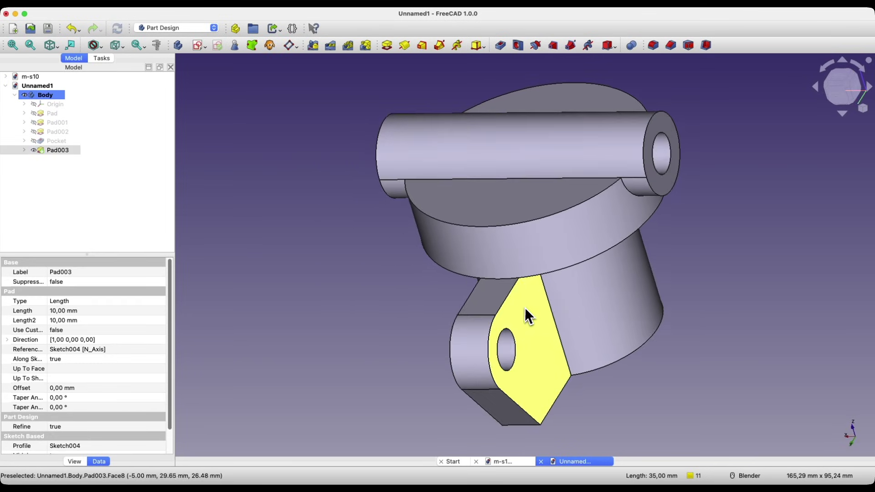
click(551, 306)
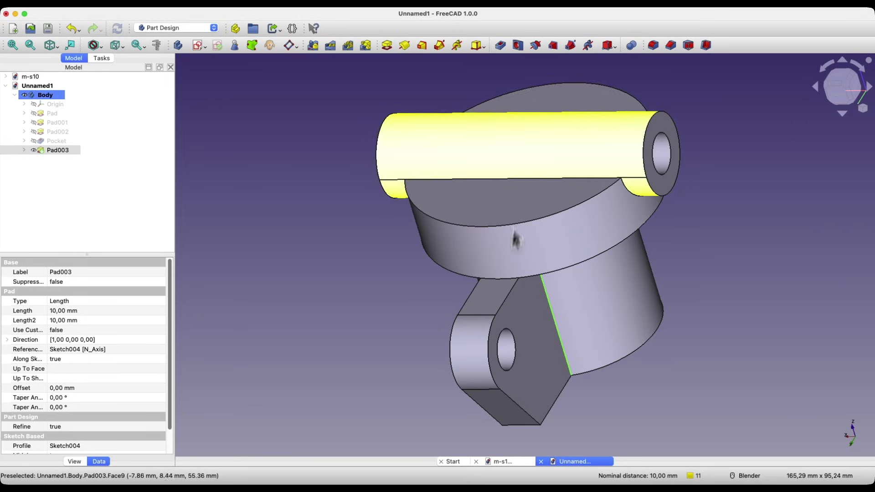
click(653, 45)
scroll(92, 257, up, 7)
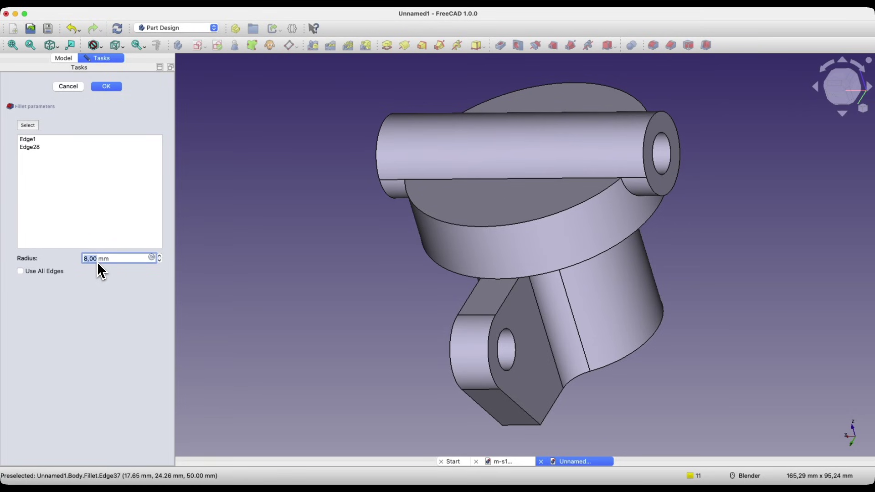
scroll(97, 262, up, 2)
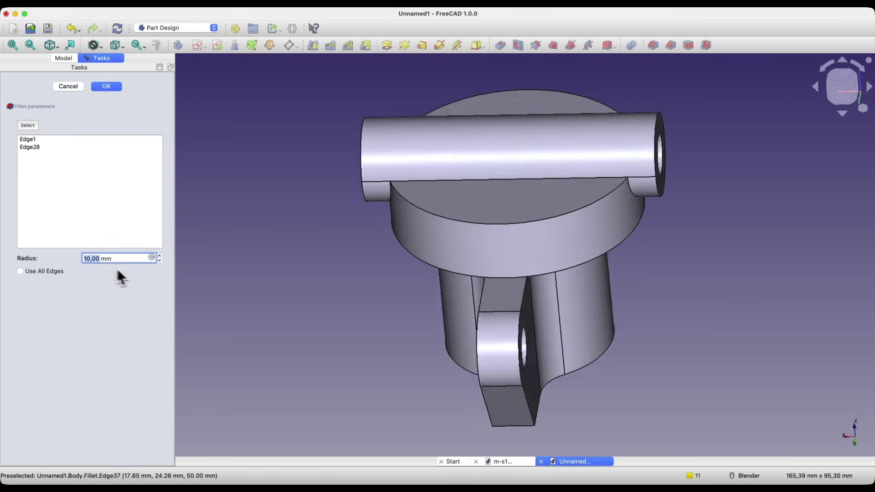
click(106, 86)
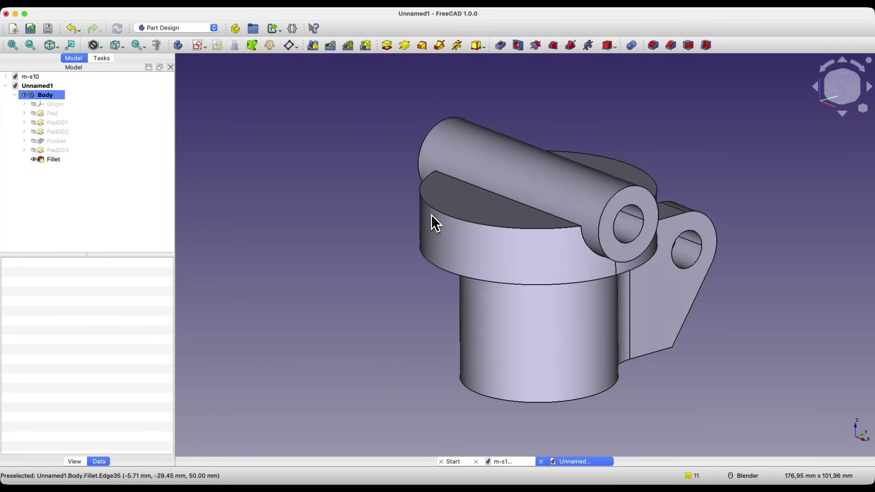
- Start a sketch on the XZ plane in section view, with the flange's bottom edge projected as external geometry
click(199, 50)
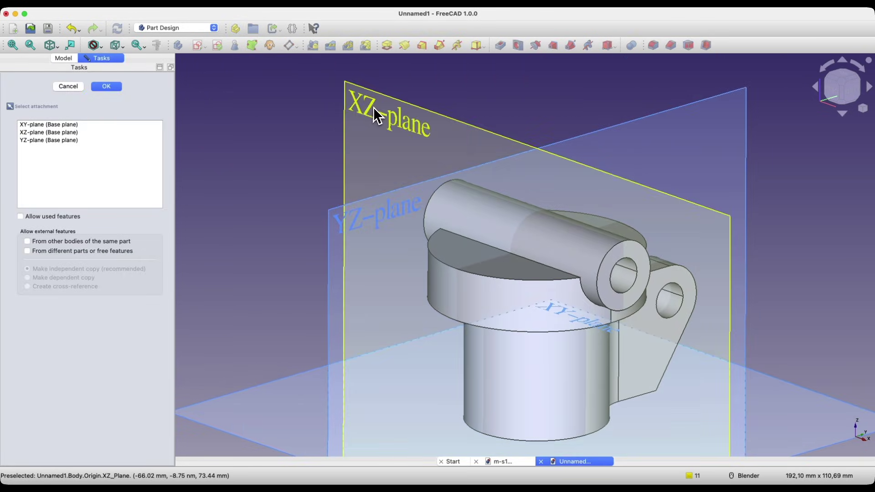
click(374, 113)
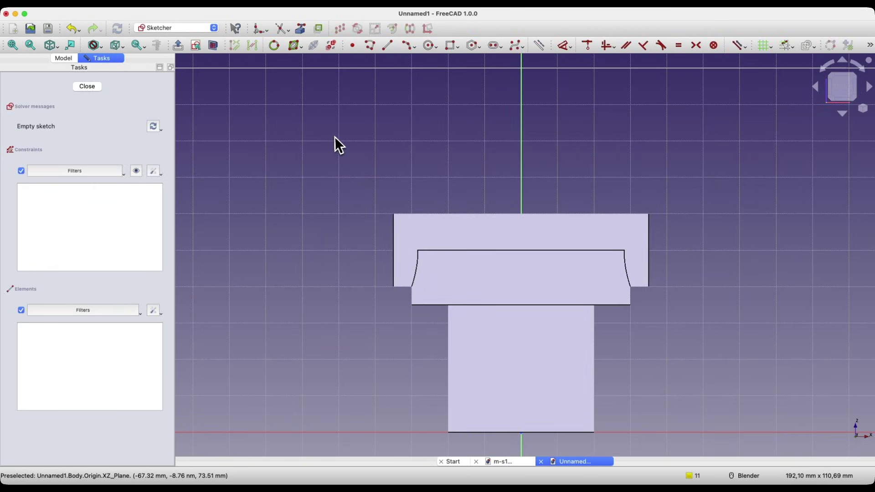
click(303, 32)
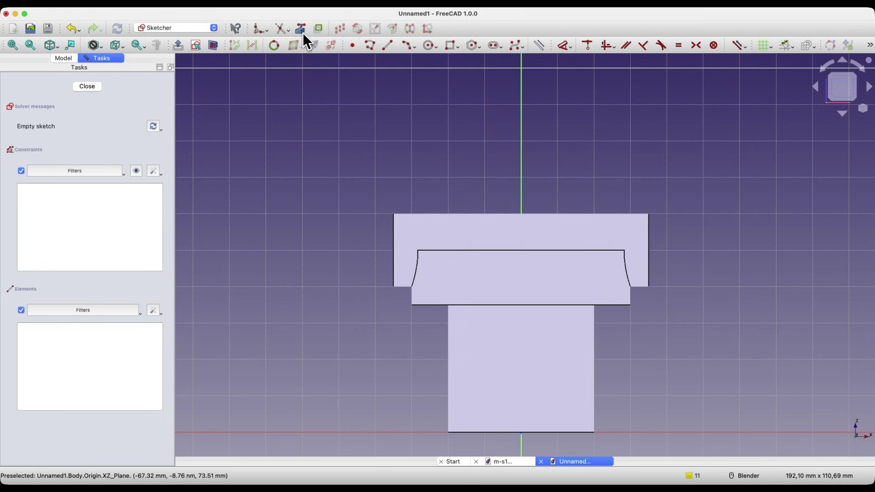
click(578, 306)
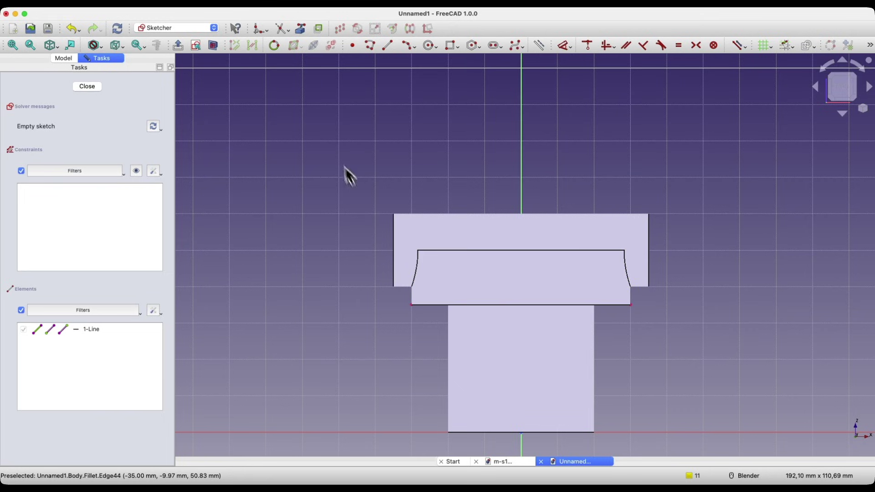
click(214, 45)
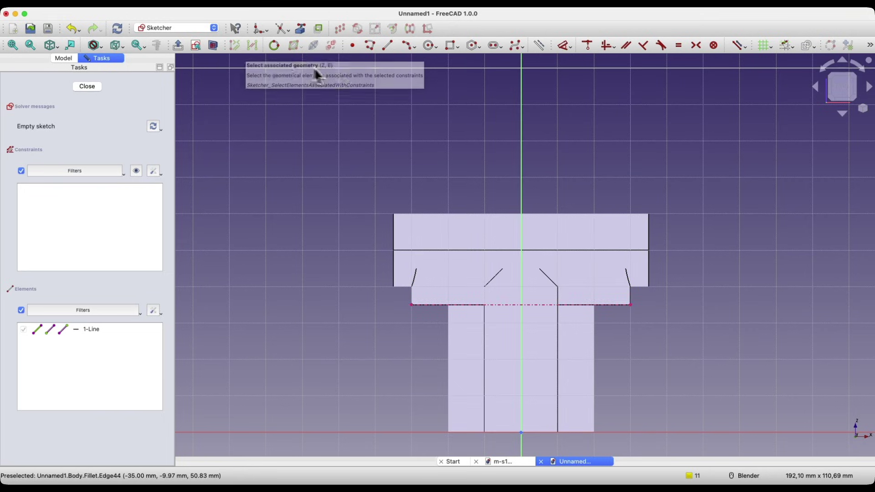
- Draw a 50 mm line straight up at 90° from the midpoint of the projected flange edge
click(388, 45)
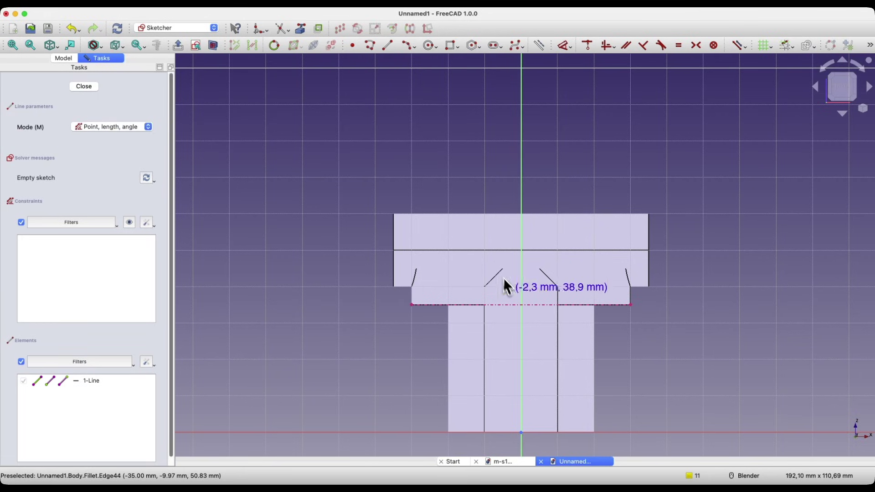
click(523, 305)
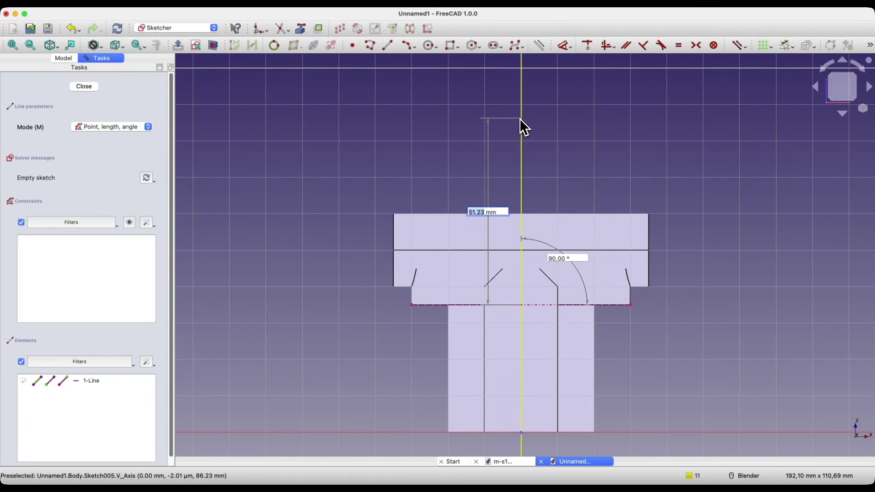
text(50)
key(Tab)
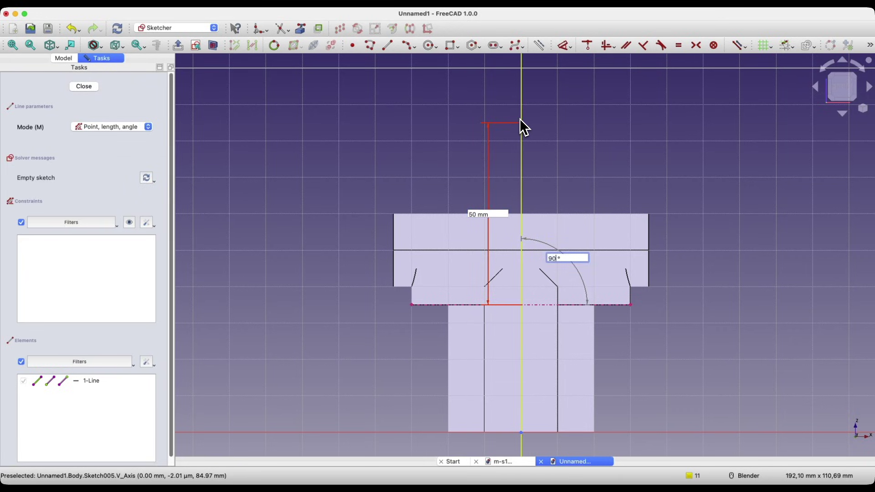
key(Return)
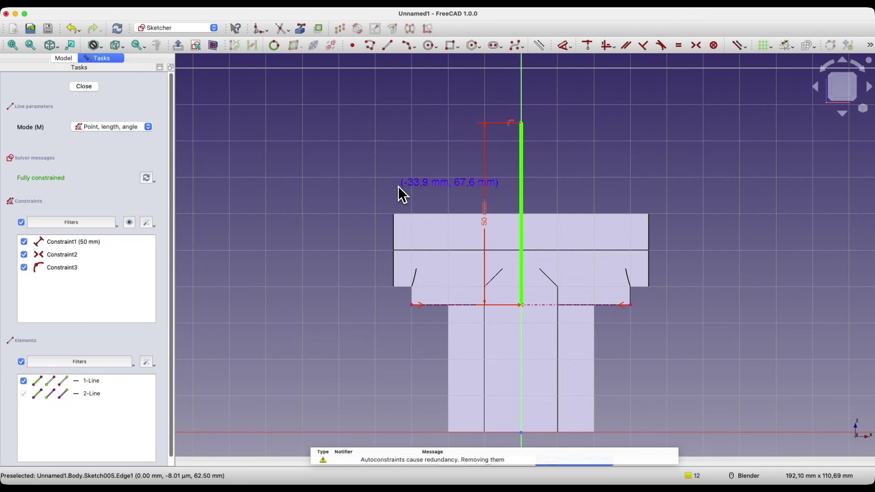
key(Escape)
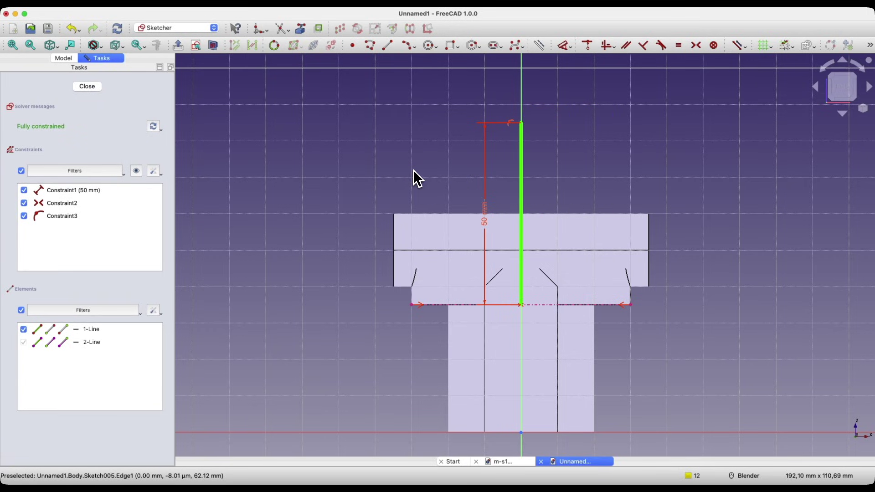
- Draw a three-point arc joining the upper and lower ends of the 50 mm line, bulging towards positive X
click(415, 48)
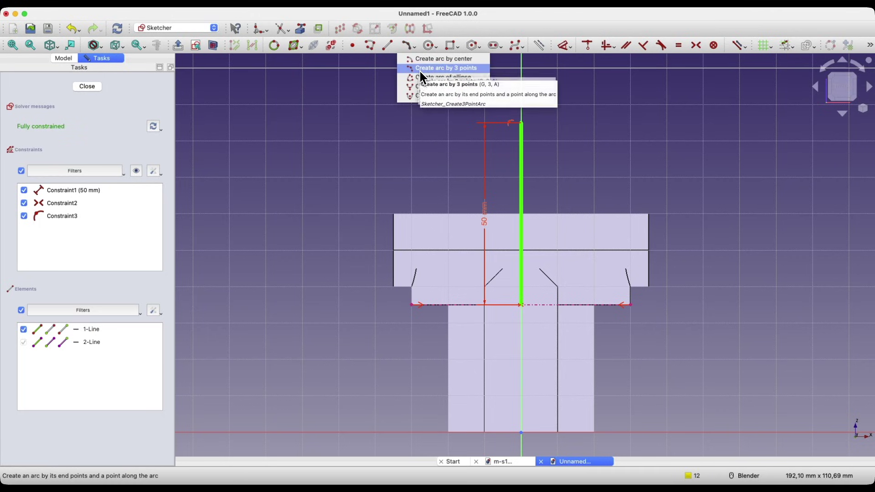
click(419, 69)
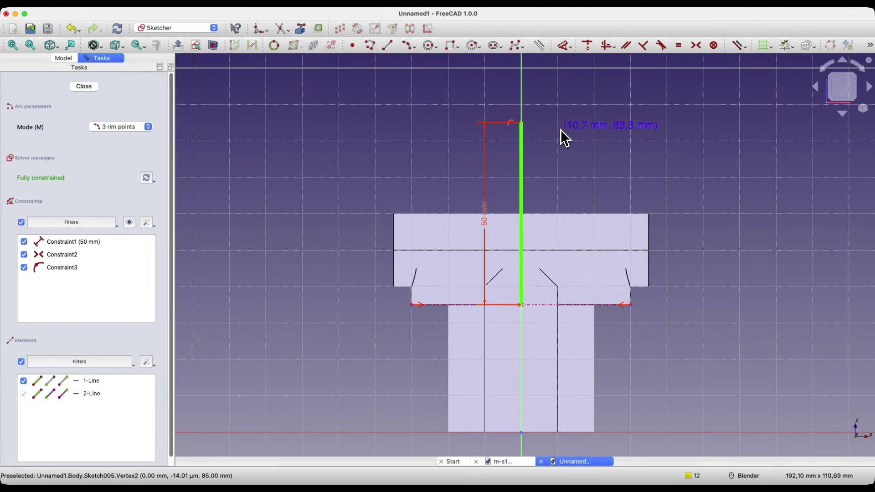
click(523, 125)
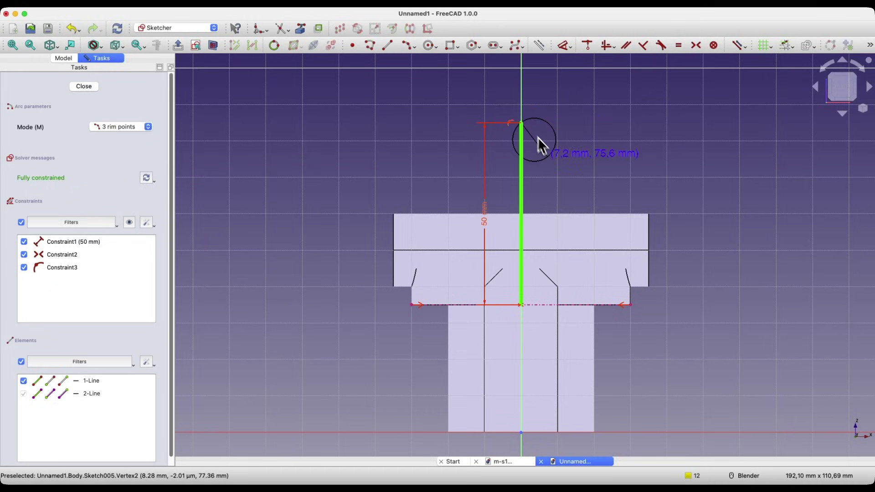
click(523, 305)
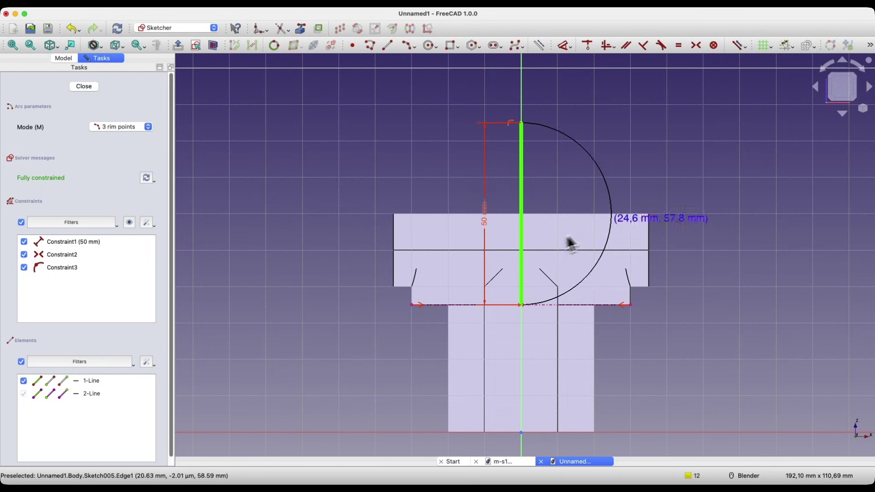
click(628, 220)
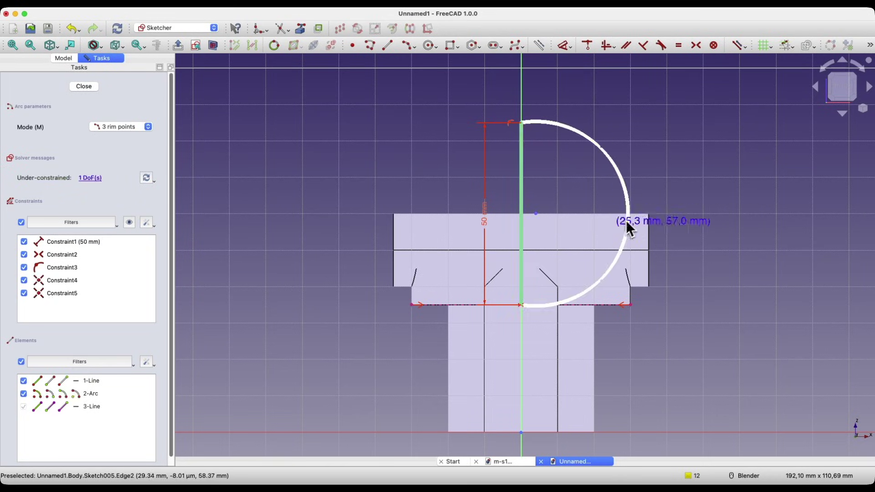
right_click(586, 224)
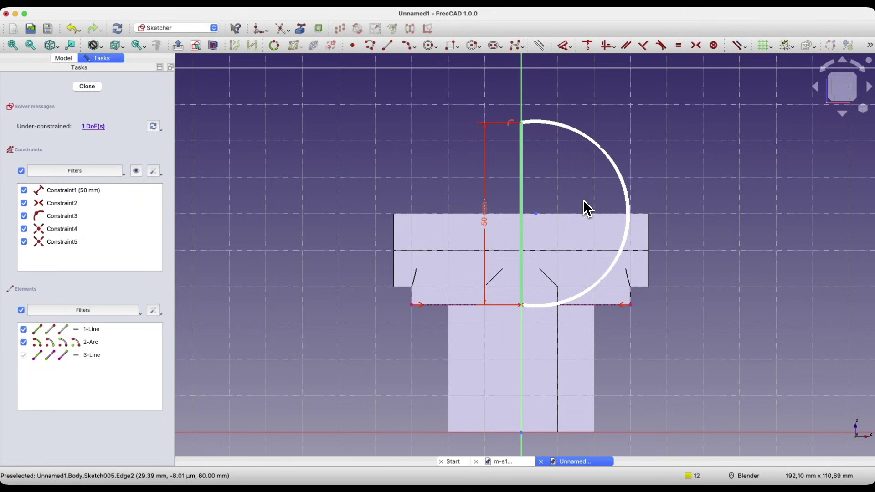
- Constrain the arc's centre onto the 50 mm line to form a semicircle and close the sketch
click(536, 214)
click(524, 215)
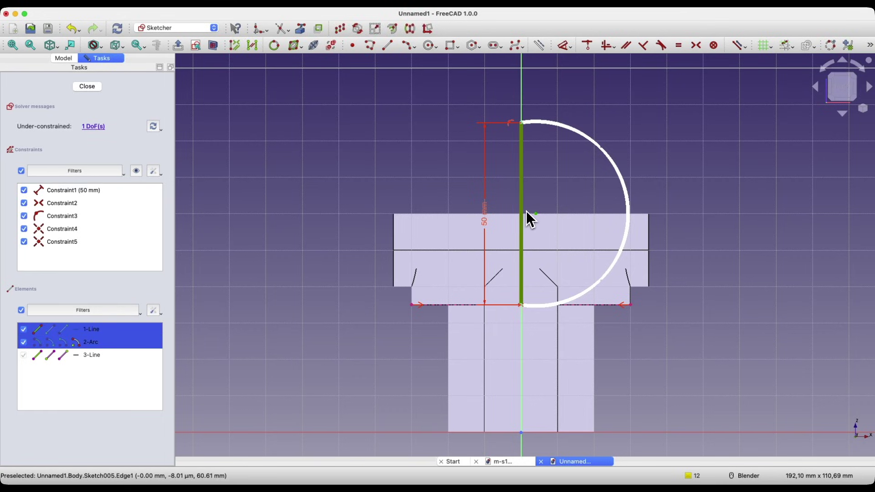
click(588, 46)
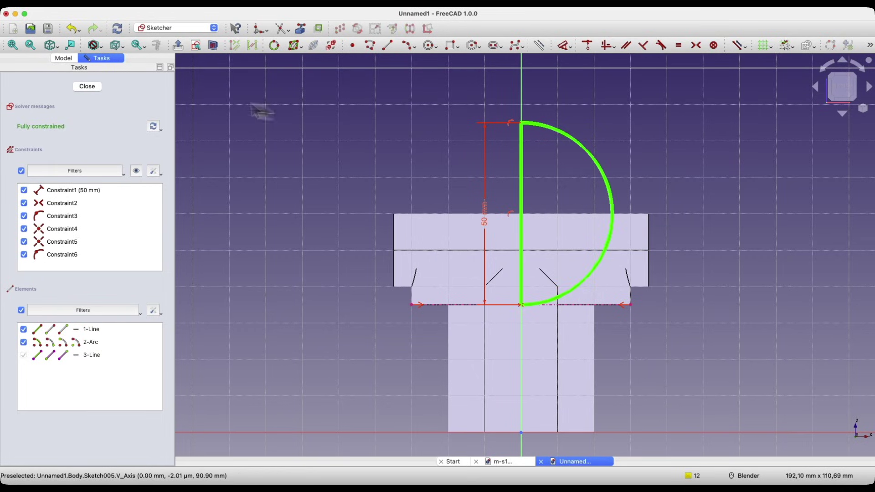
click(93, 87)
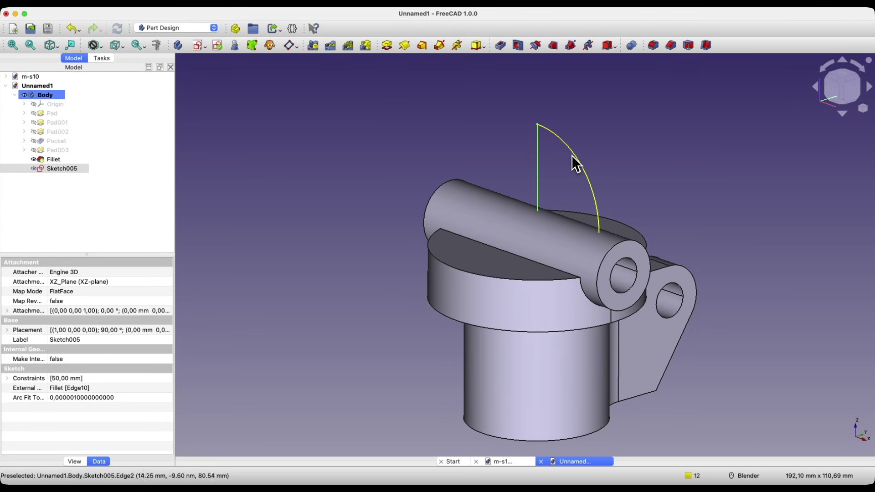
- Groove the semicircle sketch 360° about the vertical sketch axis to cut a spherical cavity into the flange and horizontal cylinder
click(540, 48)
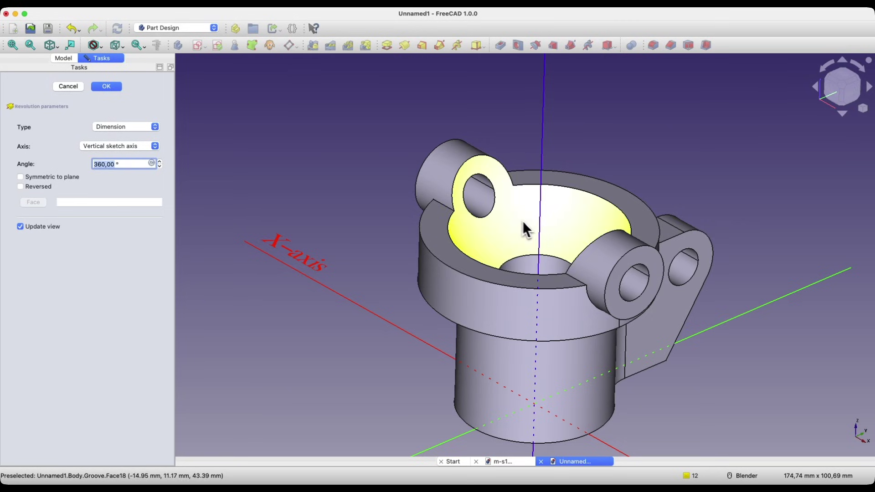
middle_drag(537, 214, 518, 209)
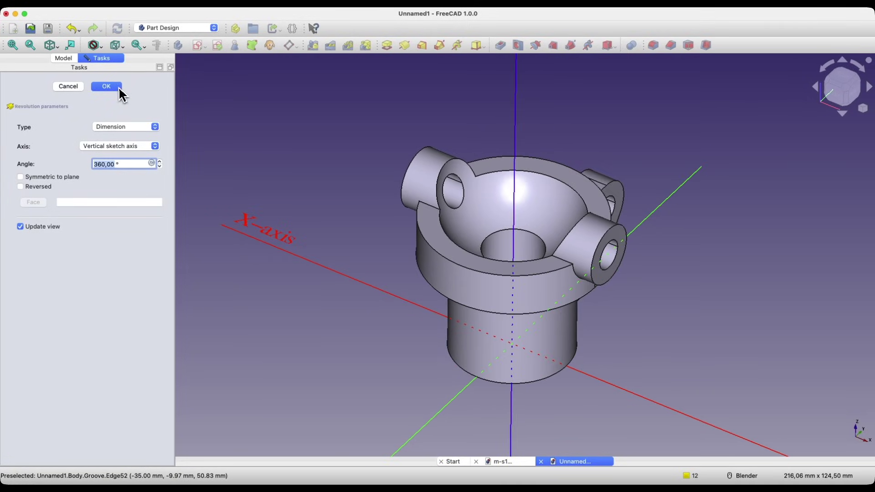
click(118, 88)
middle_drag(413, 141, 416, 138)
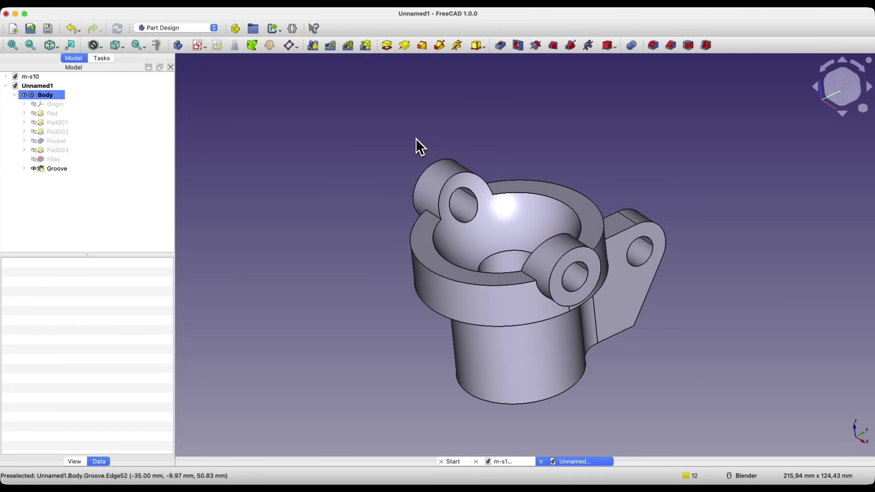